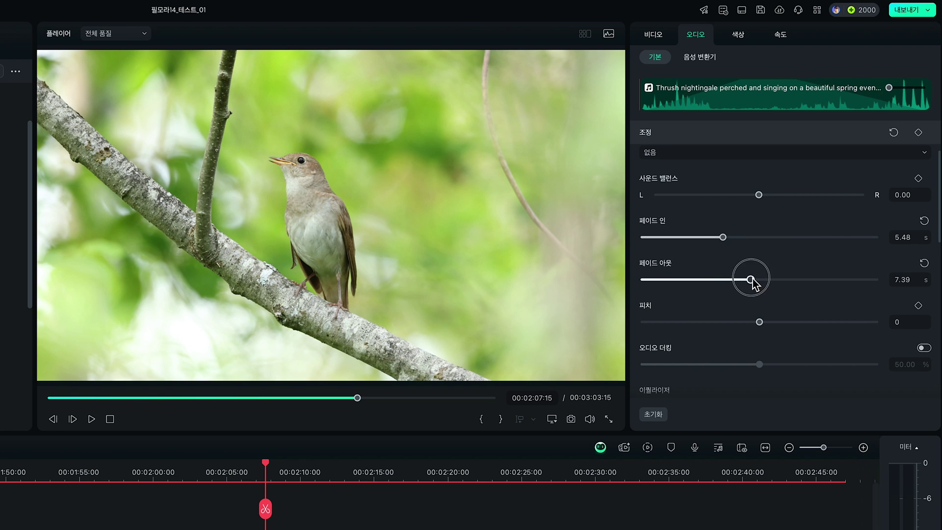
# Enable audio ducking at 50% and normal noise removal (보통 잡음 제거) at 50 for the nightingale clip's audio.
pyautogui.scroll(-2, 759, 293)
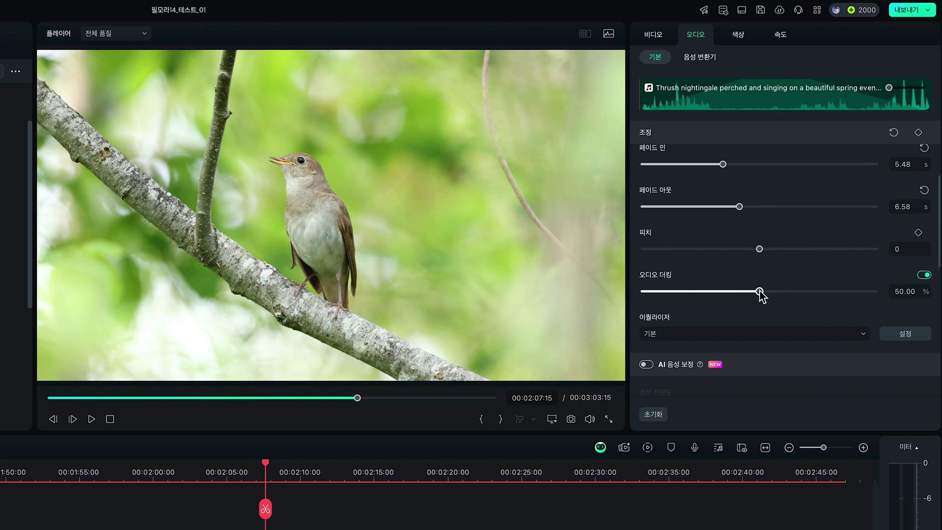
pyautogui.scroll(-6, 854, 275)
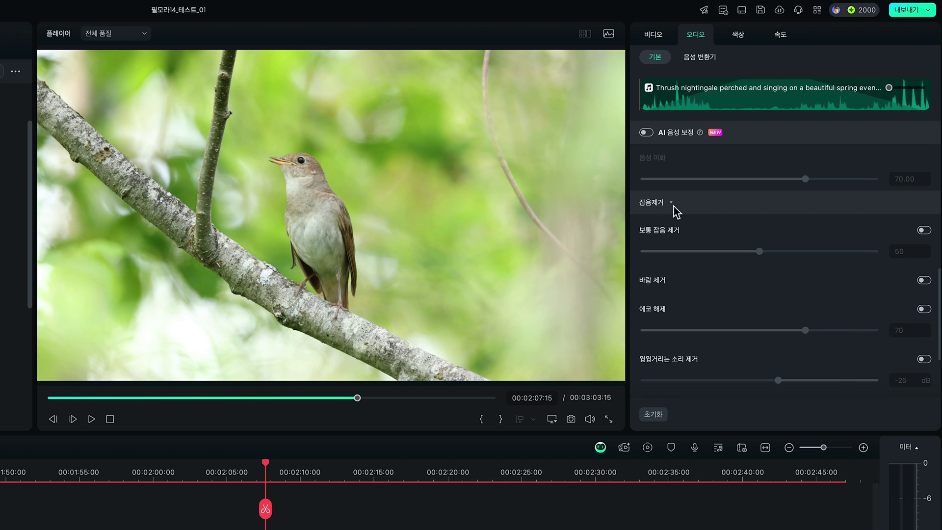
pyautogui.click(925, 230)
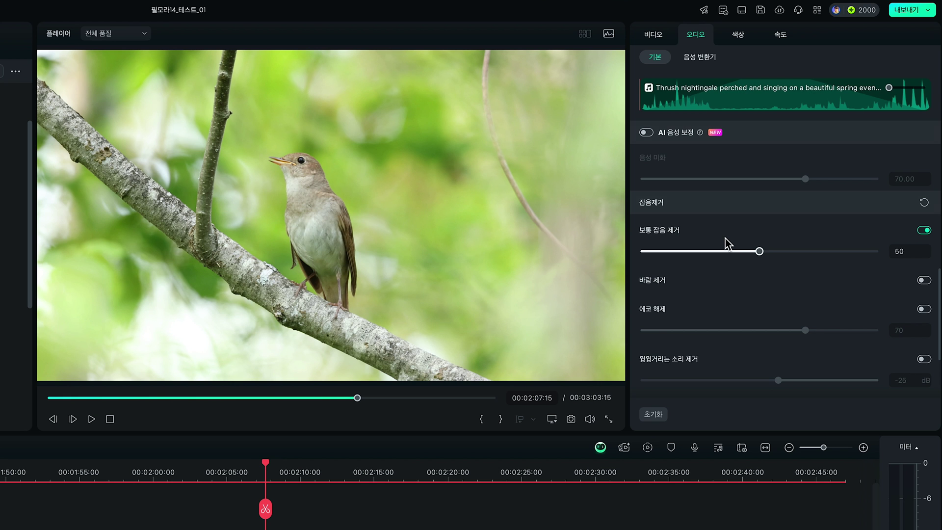
# Apply automatic white balance to the nightingale clip in its basic colour settings.
pyautogui.click(736, 35)
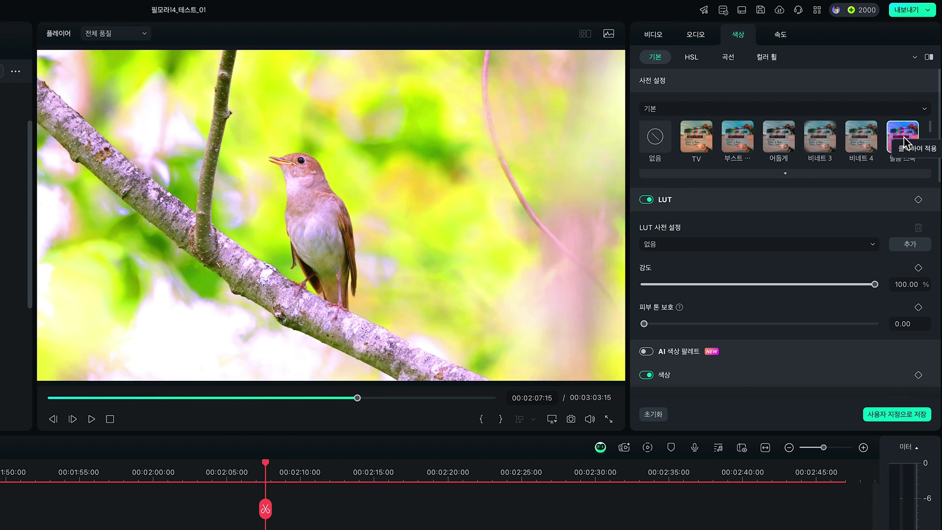
pyautogui.click(854, 244)
pyautogui.scroll(-1, 750, 354)
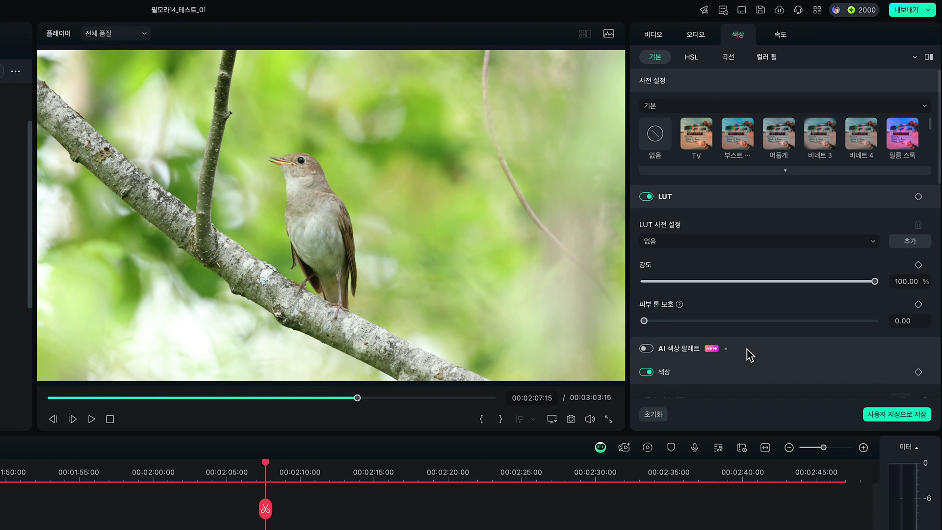
pyautogui.scroll(-3, 750, 354)
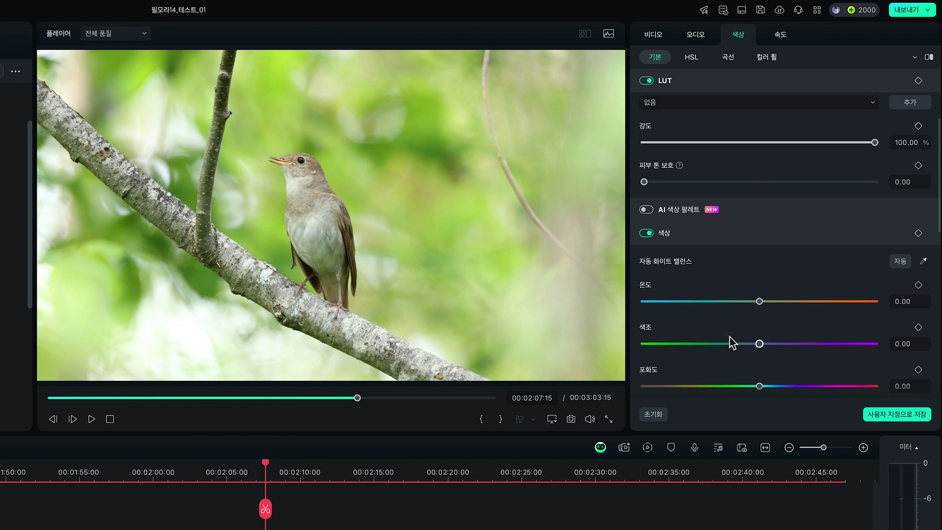
pyautogui.click(900, 261)
# Shape the nightingale clip's luminance curve into a gentle S by raising the highlights and lowering the shadows.
pyautogui.click(728, 57)
pyautogui.moveTo(834, 204); pyautogui.dragTo(827, 189)
pyautogui.moveTo(745, 275); pyautogui.dragTo(745, 296)
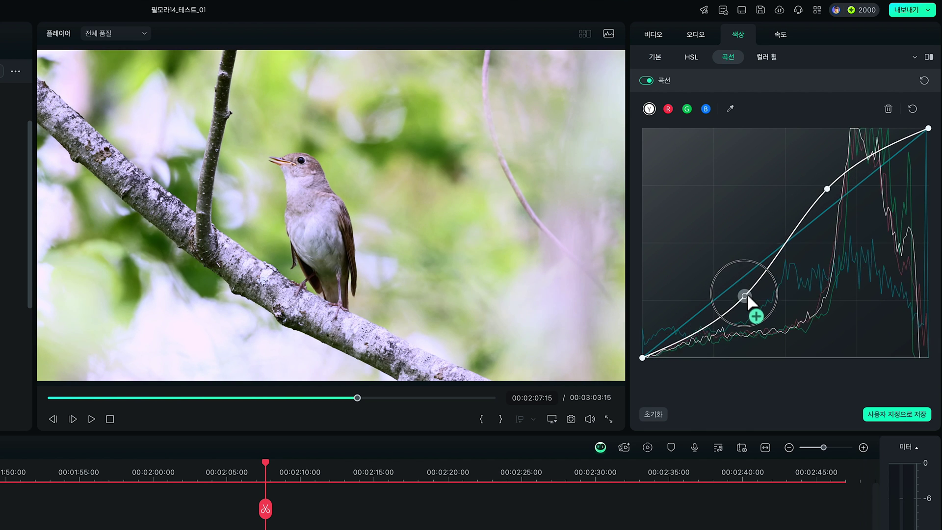
# Shift the nightingale clip's midtone colour wheel toward green and lower its midtone brightness to -0.54.
pyautogui.click(767, 57)
pyautogui.moveTo(846, 183); pyautogui.dragTo(829, 207)
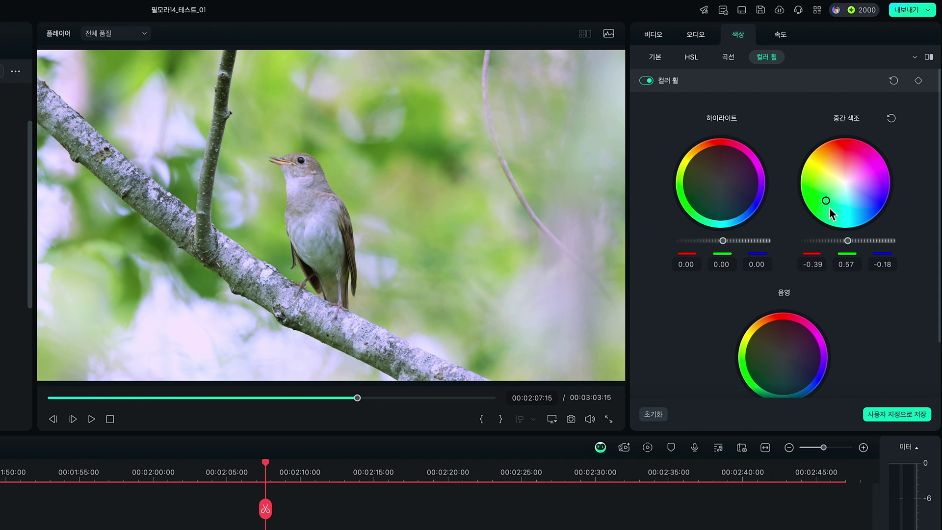
pyautogui.moveTo(848, 240); pyautogui.dragTo(823, 241)
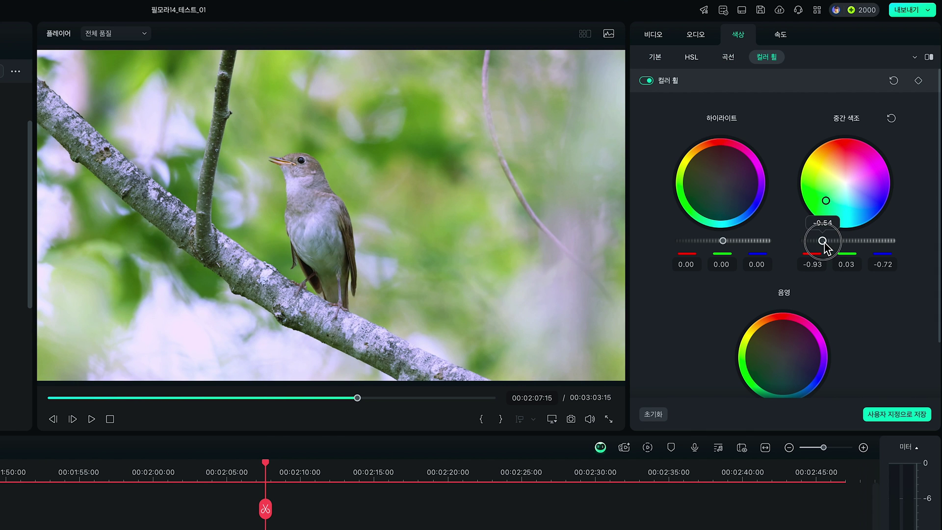
# Examine the nightingale clip's uniform speed settings and the available speed ramping presets.
pyautogui.click(780, 34)
pyautogui.click(923, 76)
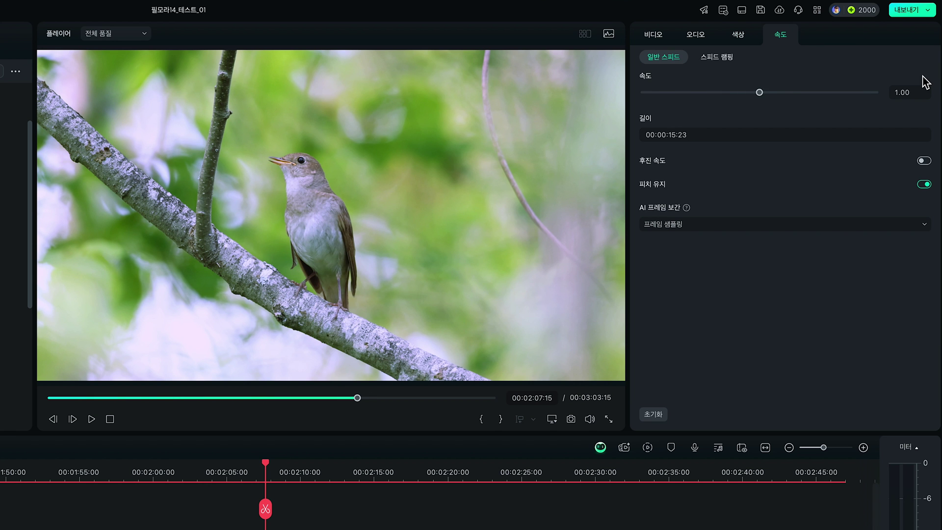
pyautogui.click(717, 57)
pyautogui.click(747, 102)
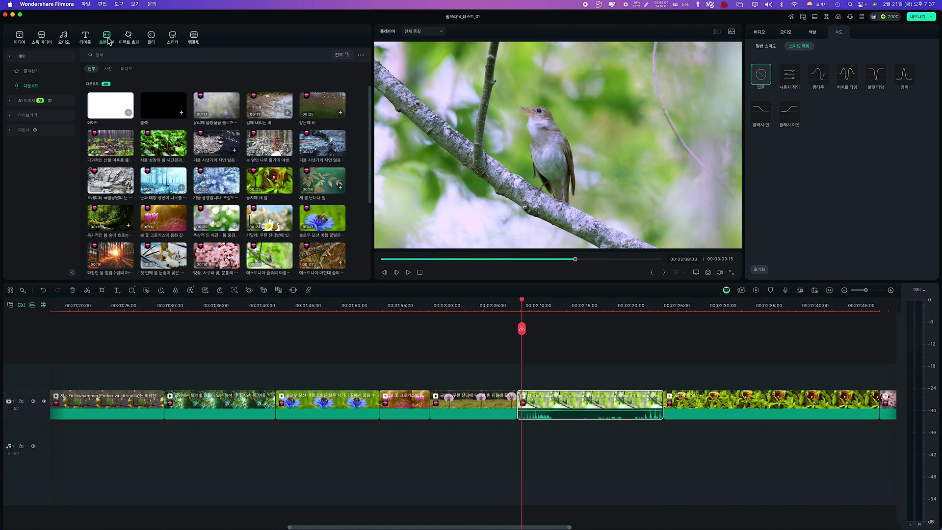
# Add the downloaded 필름 롤 전환 01 transition between the dandelion clip and the nightingale clip.
pyautogui.click(109, 40)
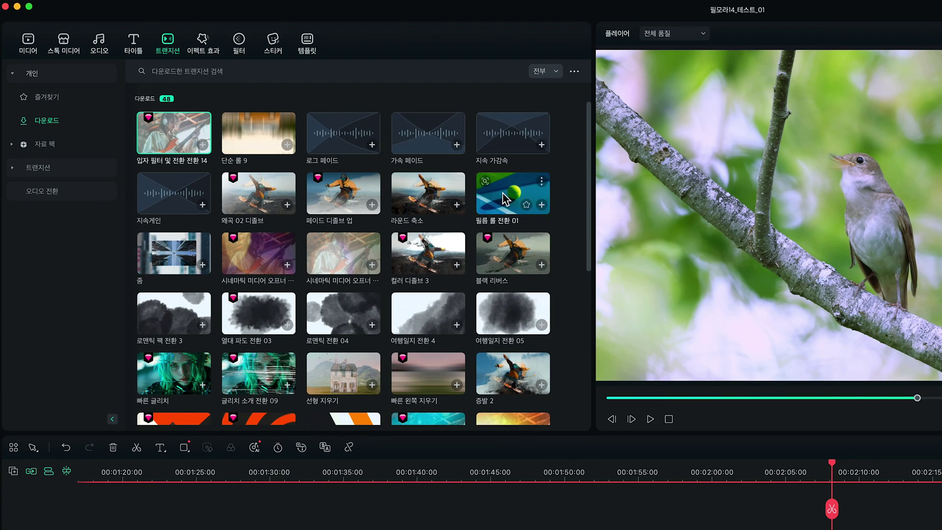
pyautogui.click(505, 197)
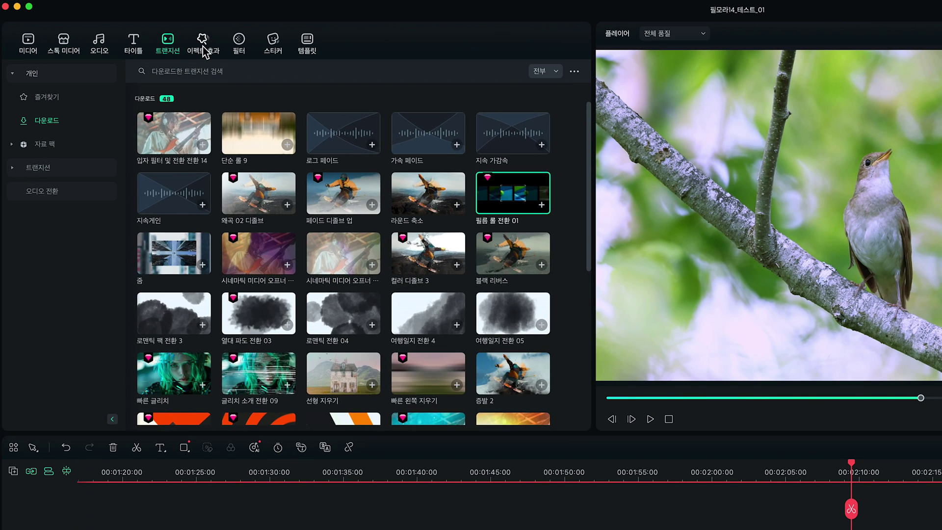
# Preview the Easter-themed overlay 02 among the downloaded video effects.
pyautogui.click(128, 37)
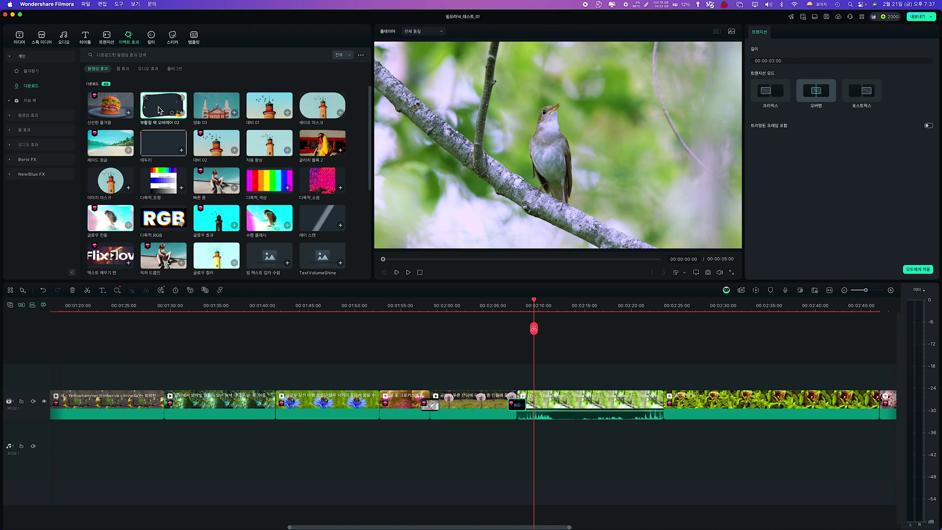
pyautogui.click(253, 159)
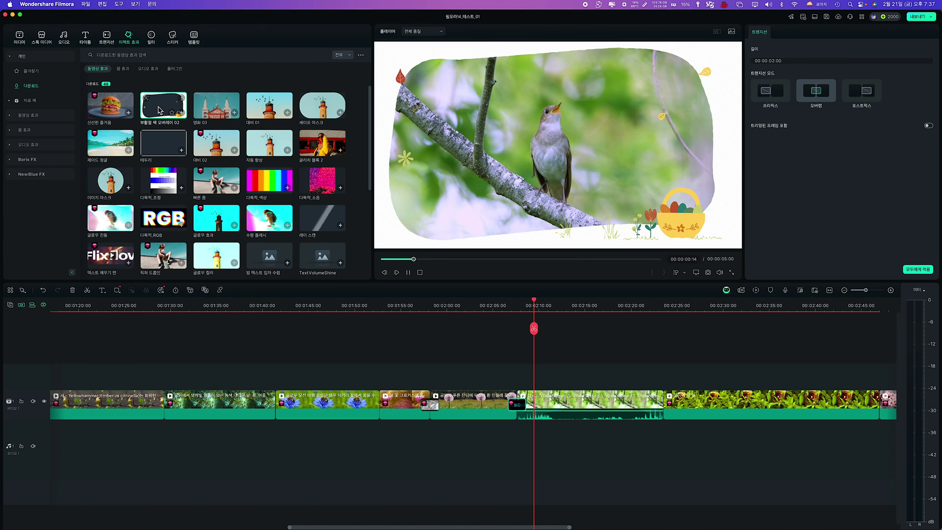
pyautogui.click(56, 80)
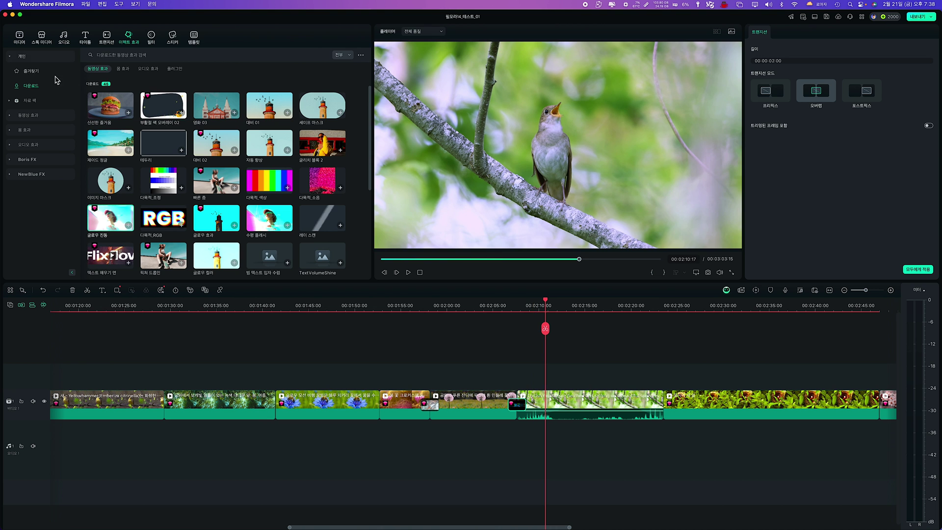
# Add the preset adjustment layer (조정 레이어) on the track above the nightingale clip, spanning its length.
pyautogui.click(19, 38)
pyautogui.click(28, 114)
pyautogui.moveTo(111, 92); pyautogui.dragTo(576, 387)
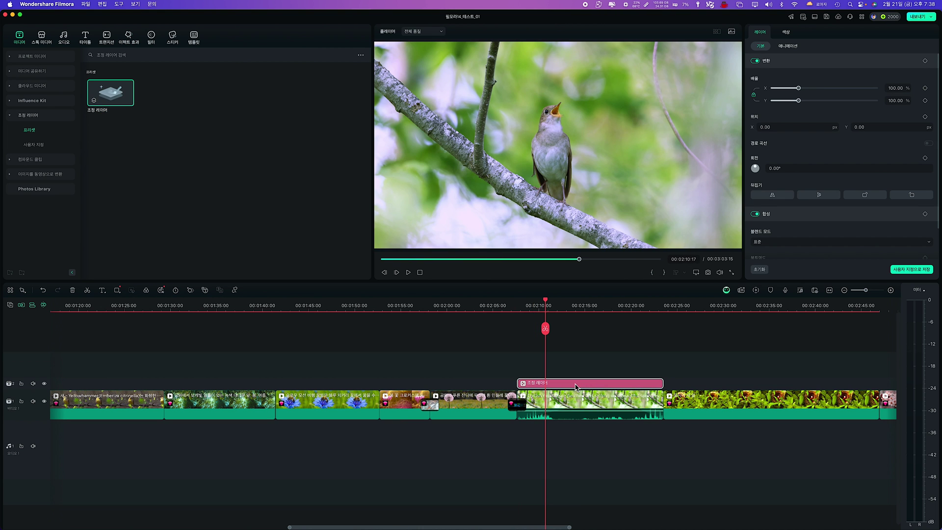
# Isolate the larger crocus blossom and its stem in the crocus clip with an AI mask.
pyautogui.click(408, 400)
pyautogui.click(783, 45)
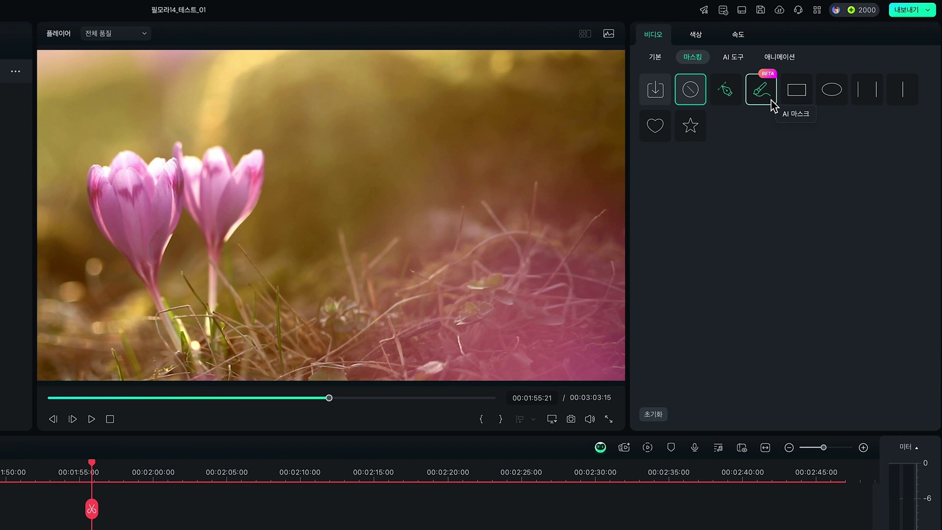
pyautogui.click(761, 90)
pyautogui.moveTo(126, 164); pyautogui.dragTo(170, 344)
# Place the 베이직 6 title above the dandelion clip with the text "이렇게 봄이 옵니다." at 40% scale.
pyautogui.click(110, 465)
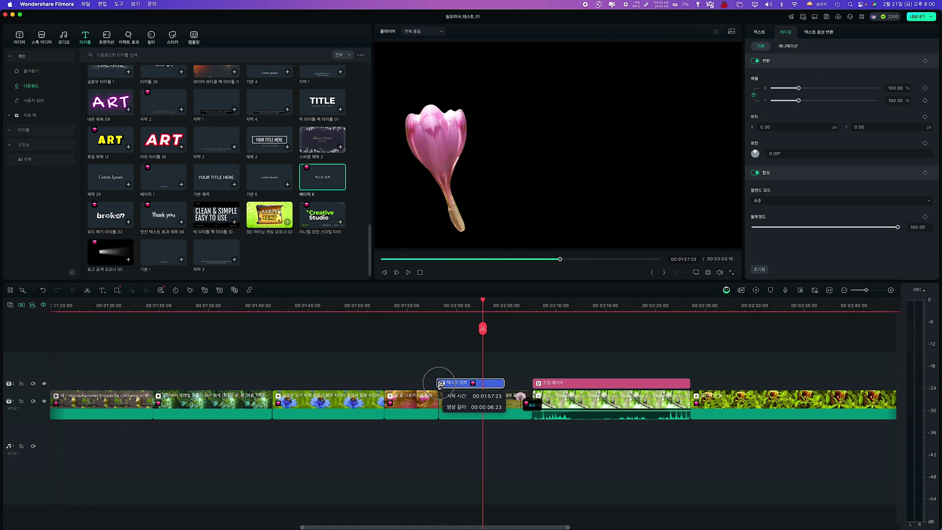
pyautogui.click(452, 305)
pyautogui.moveTo(452, 305); pyautogui.dragTo(438, 306)
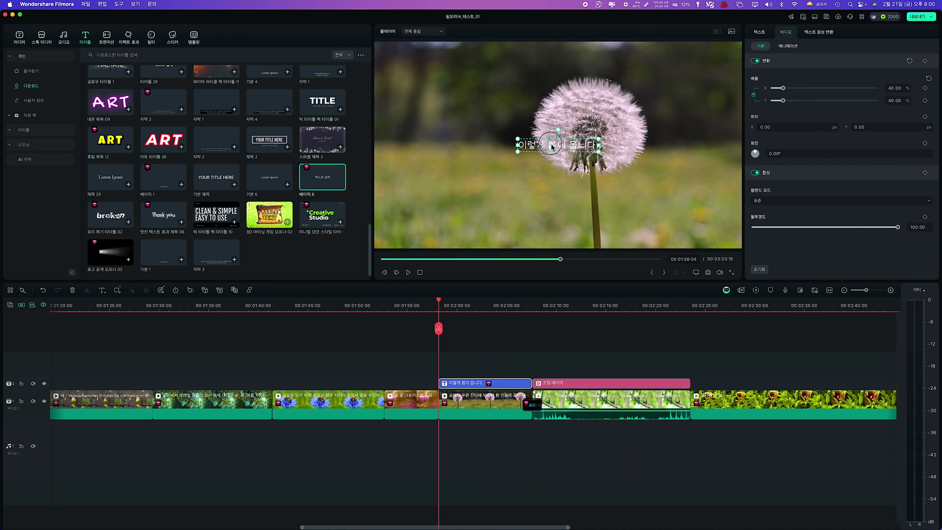
pyautogui.click(473, 353)
# Enable motion tracking on the dandelion clip, fit the tracking box over the flower head and run the tracking.
pyautogui.click(486, 400)
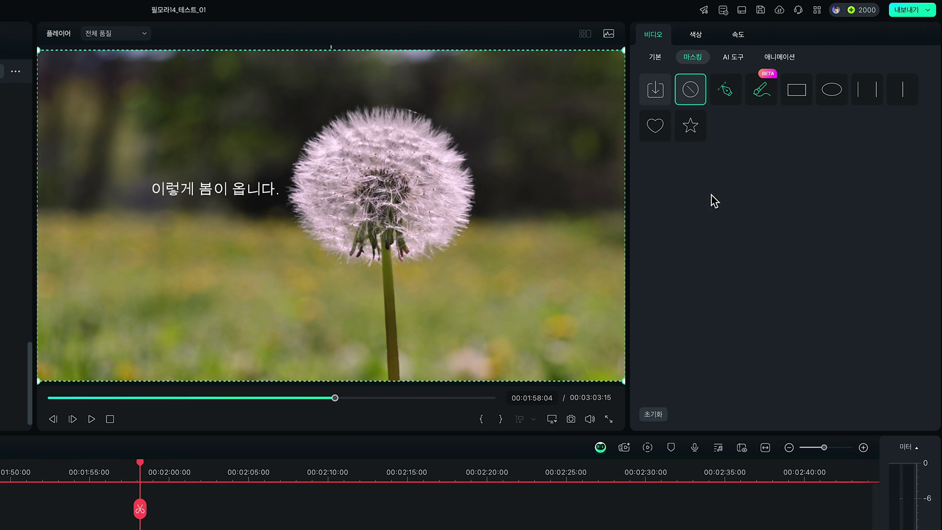
pyautogui.click(811, 50)
pyautogui.click(646, 175)
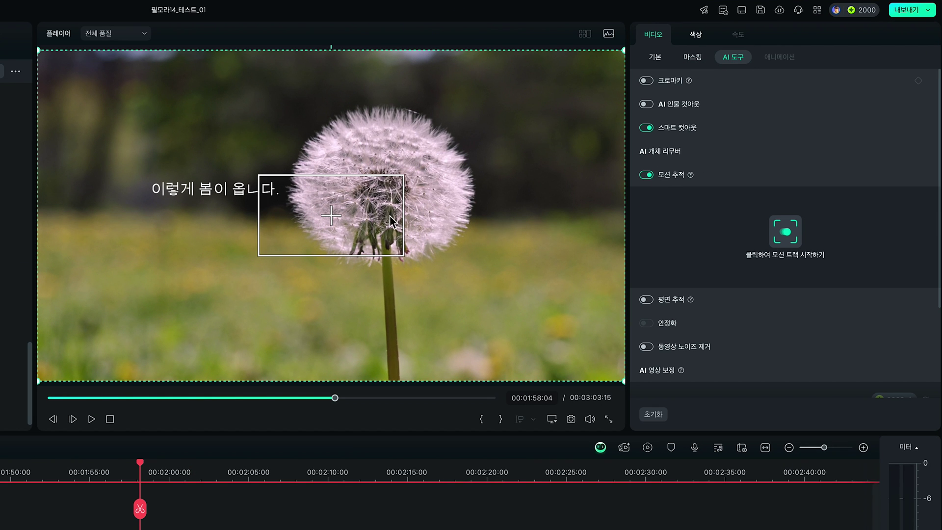
pyautogui.moveTo(344, 207); pyautogui.dragTo(393, 183)
pyautogui.moveTo(308, 232); pyautogui.dragTo(326, 224)
pyautogui.click(780, 229)
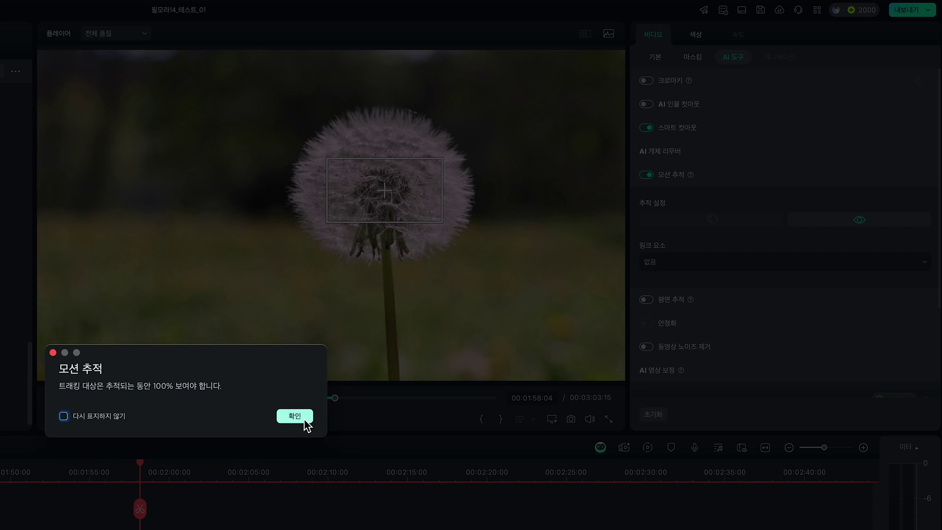
pyautogui.click(294, 417)
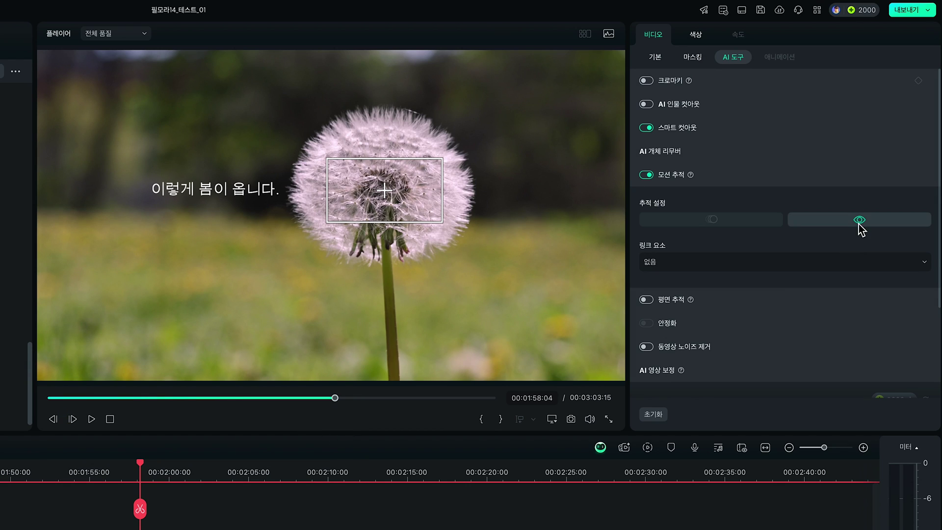
# Link the kr Basic 6 title to the dandelion's motion tracking and position the text just left of the flower head.
pyautogui.click(919, 265)
pyautogui.click(671, 308)
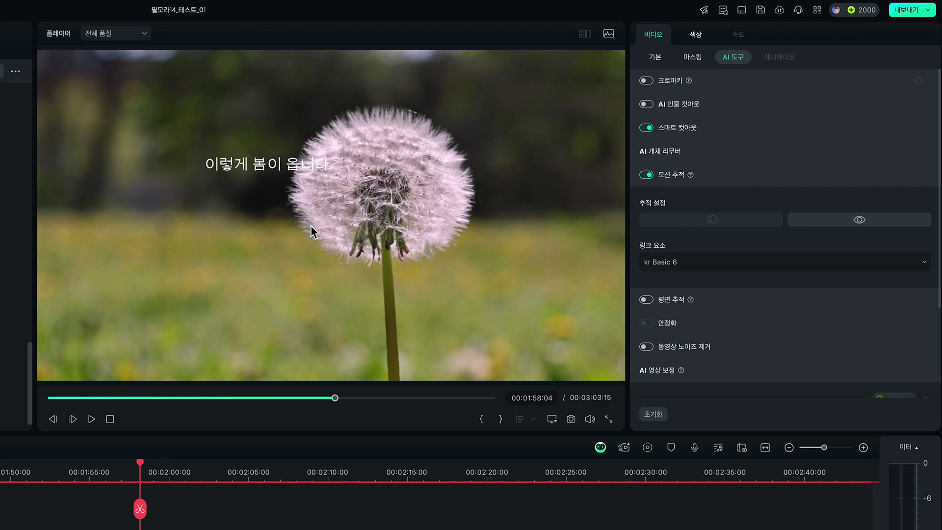
pyautogui.moveTo(266, 176); pyautogui.dragTo(210, 203)
pyautogui.press('space')
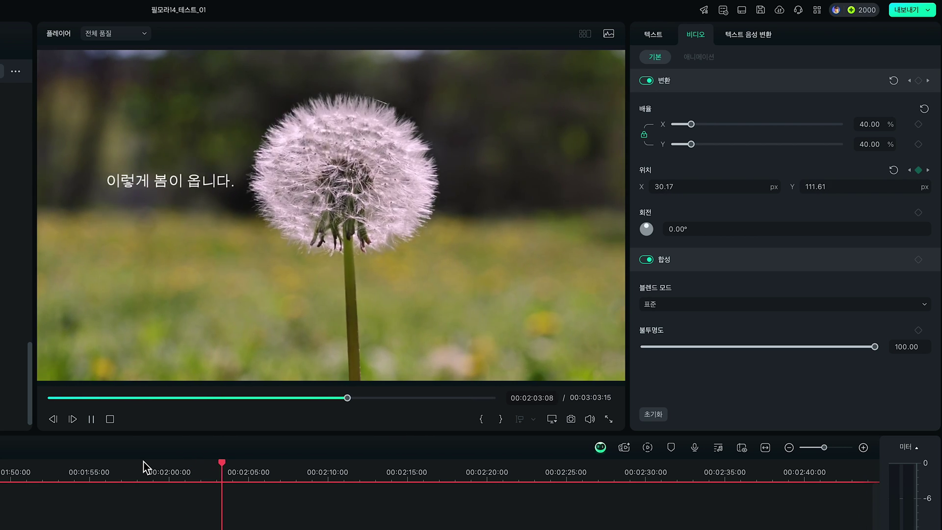
pyautogui.press('space')
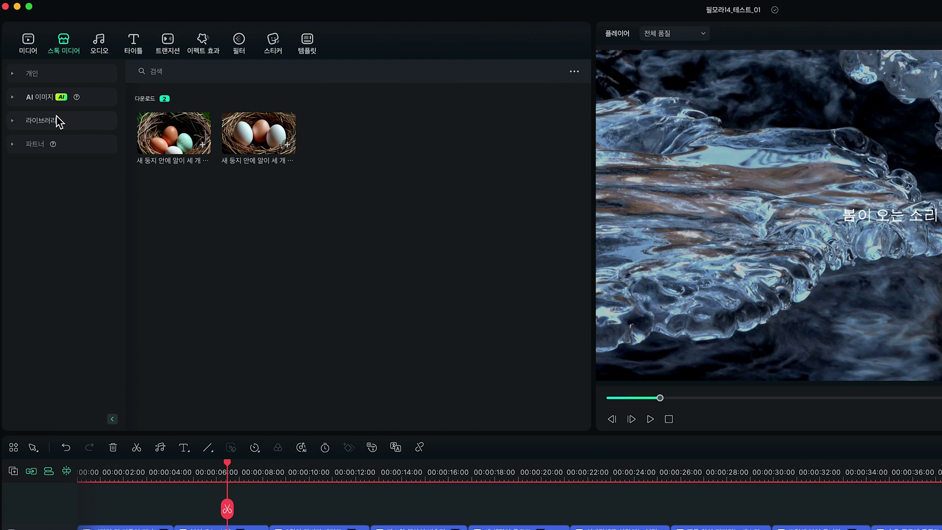
# Browse the stock media library's categories, including family, gradient colours, 제5인격 and Valentine's Day.
pyautogui.click(36, 88)
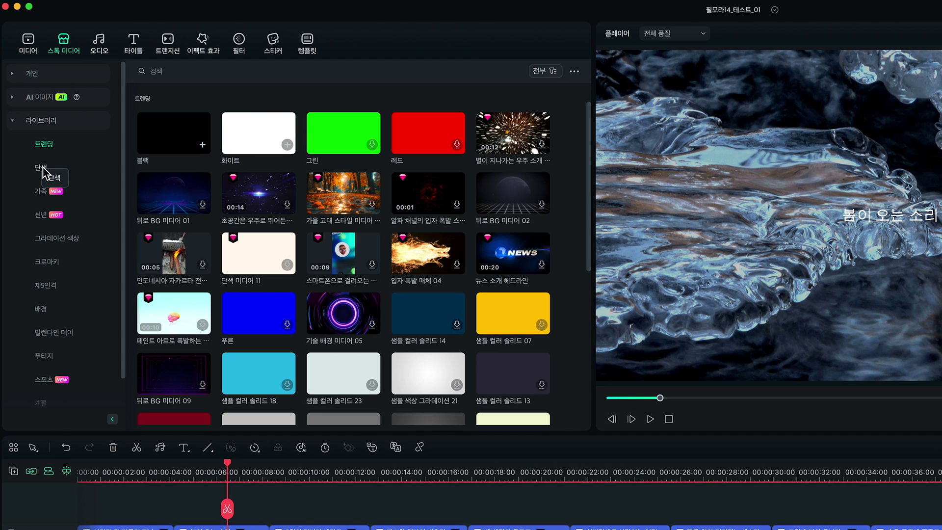
pyautogui.click(41, 191)
pyautogui.click(49, 238)
pyautogui.click(45, 285)
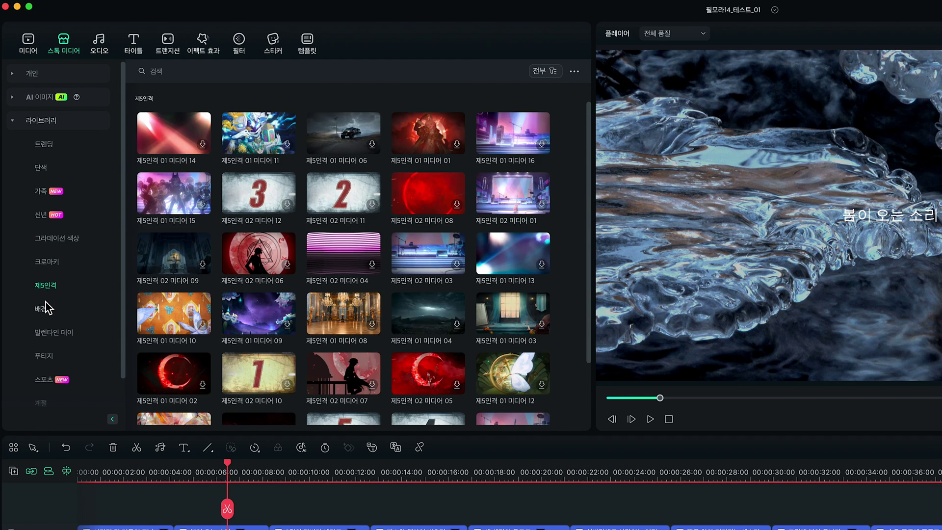
pyautogui.click(45, 333)
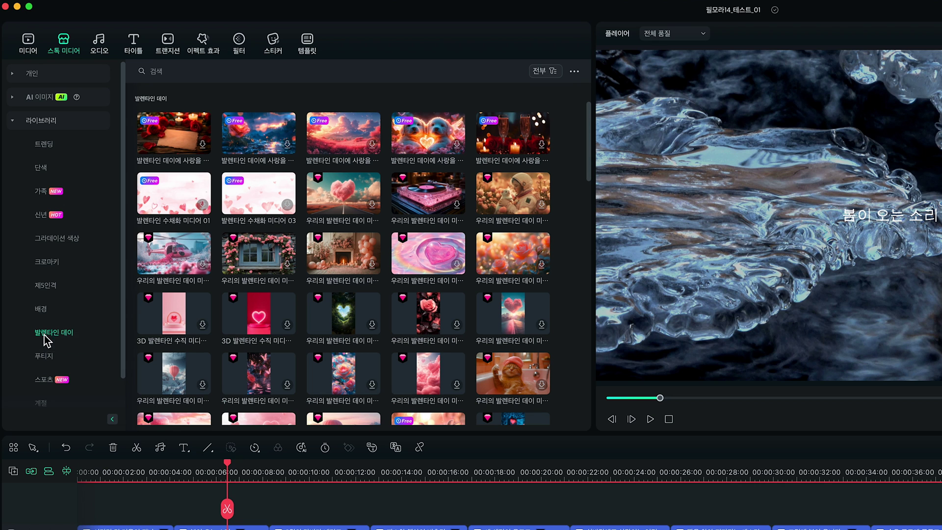
pyautogui.click(52, 124)
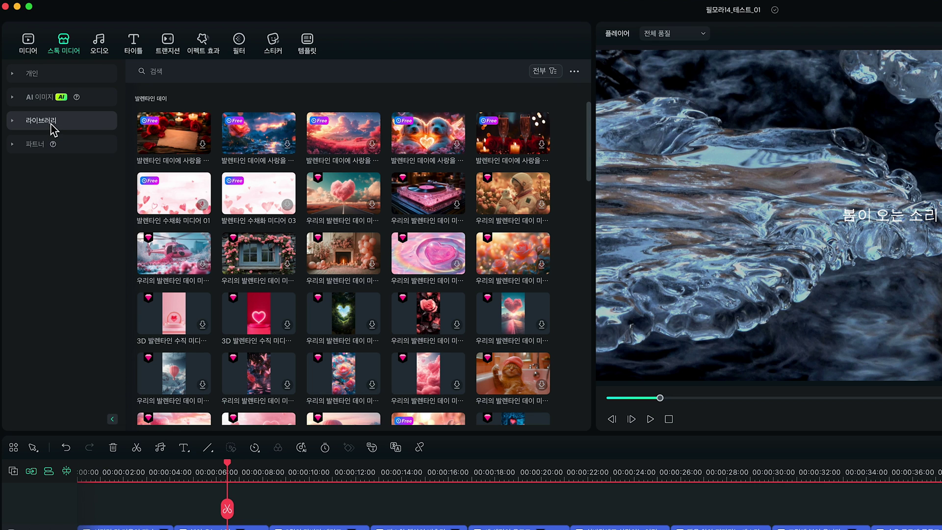
# Search the stock media for 봄 and preview the clip of a budding branch against a blue sky.
pyautogui.click(160, 72)
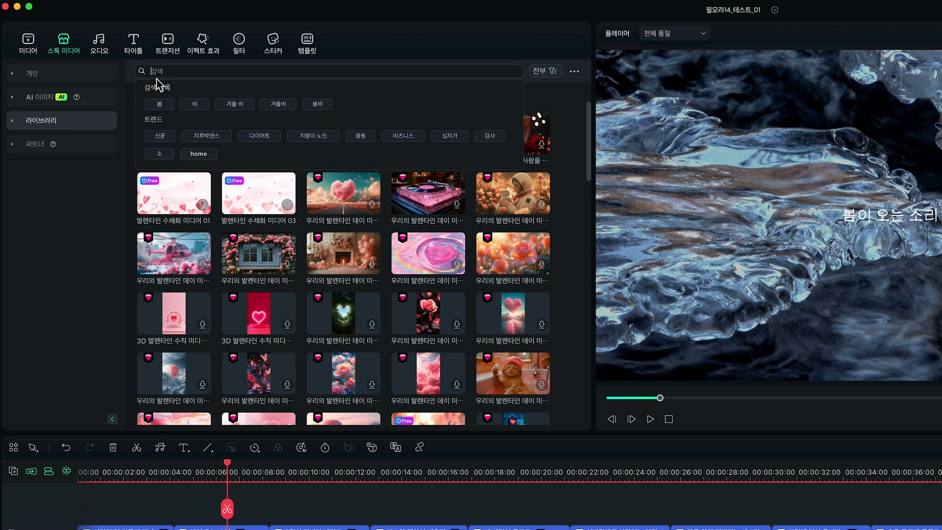
pyautogui.click(165, 107)
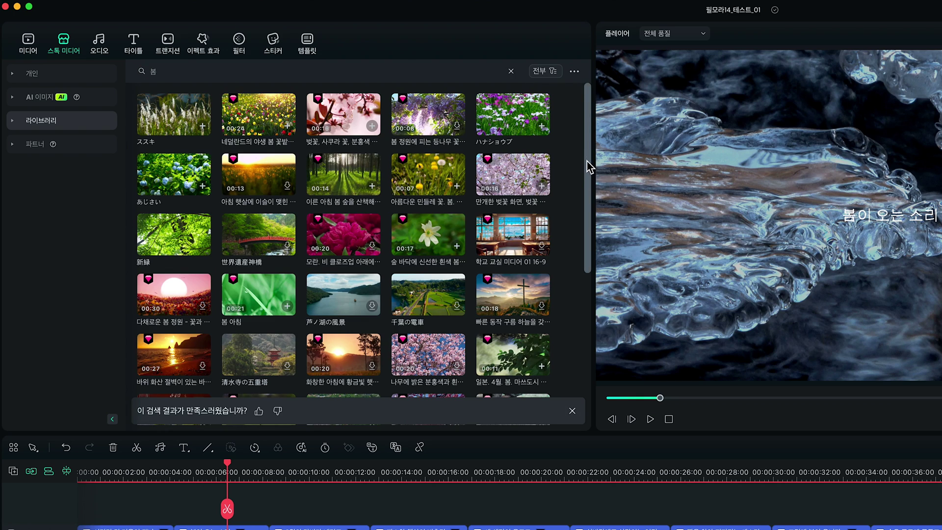
pyautogui.scroll(-10, 584, 279)
pyautogui.scroll(-5, 570, 305)
pyautogui.scroll(-10, 564, 296)
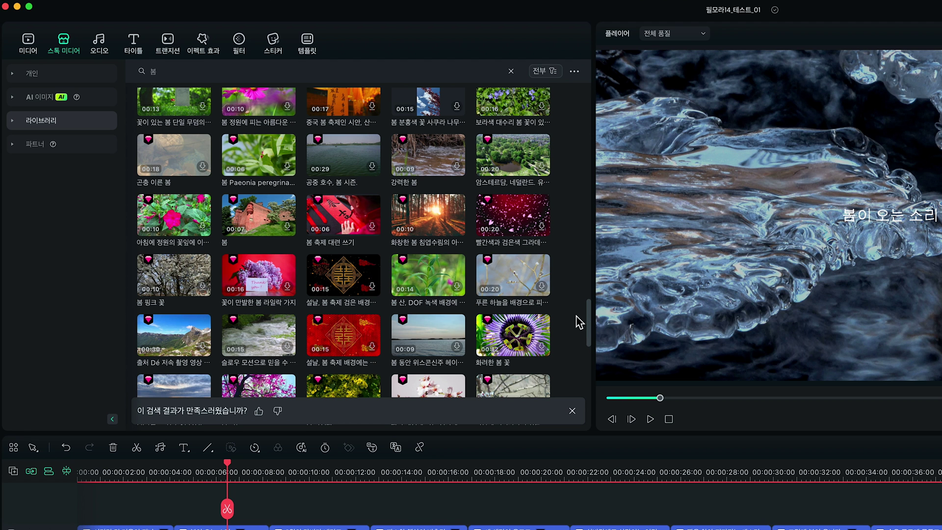
pyautogui.click(542, 287)
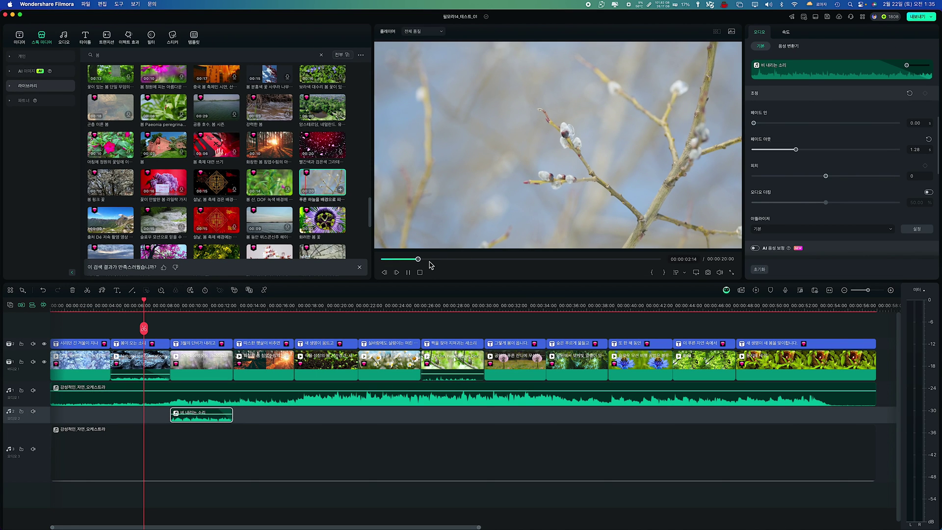
# Scrub through the preview of the budding branch clip and look over the downloaded stock media.
pyautogui.moveTo(434, 262); pyautogui.dragTo(494, 260)
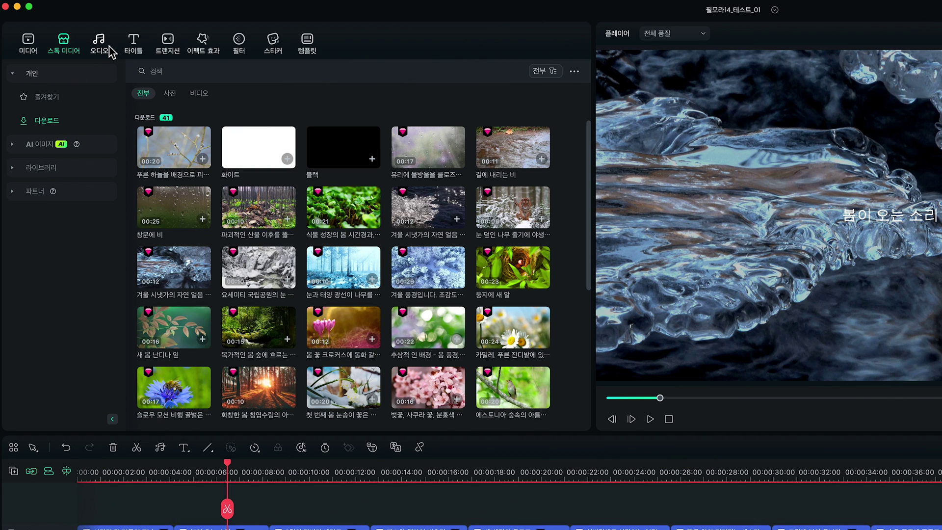
pyautogui.click(66, 39)
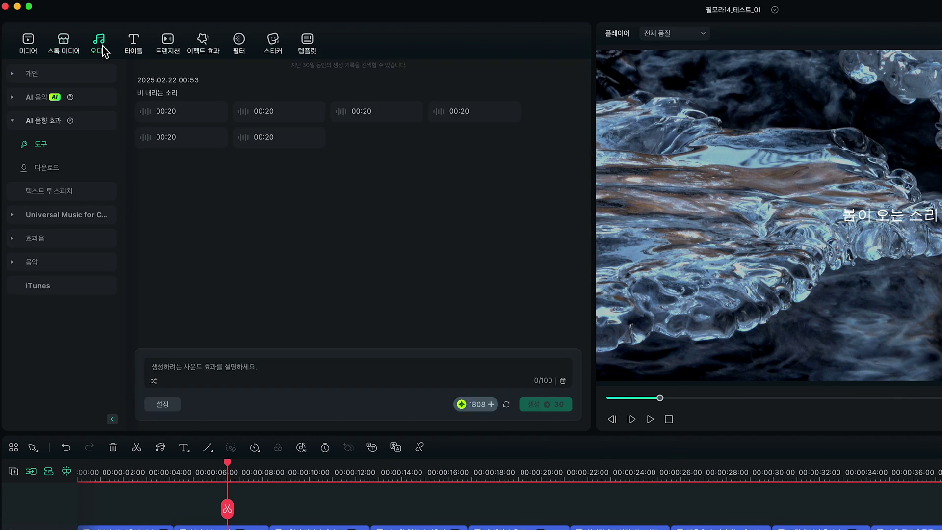
# Browse the Universal Music for Creators audio library and open its 팟캐스트 테크 category.
pyautogui.click(46, 120)
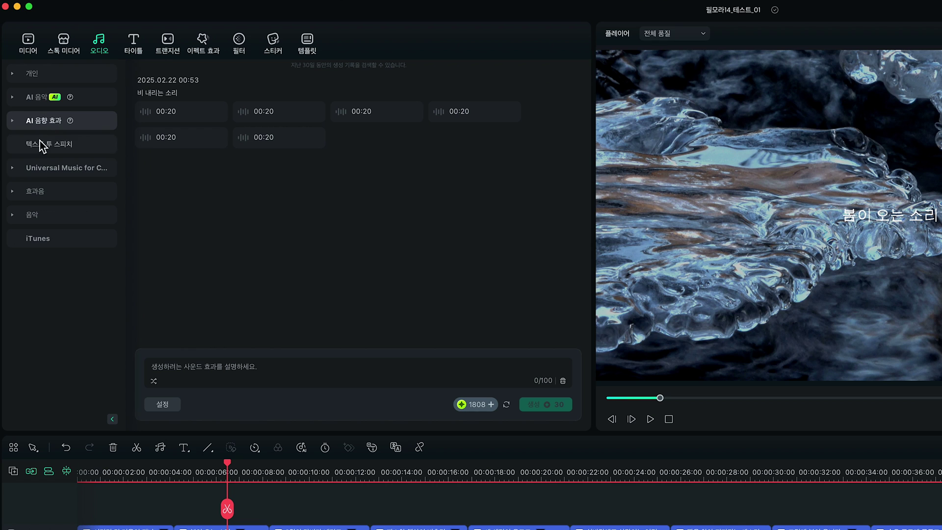
pyautogui.click(43, 169)
pyautogui.moveTo(588, 117); pyautogui.dragTo(594, 324)
pyautogui.click(66, 308)
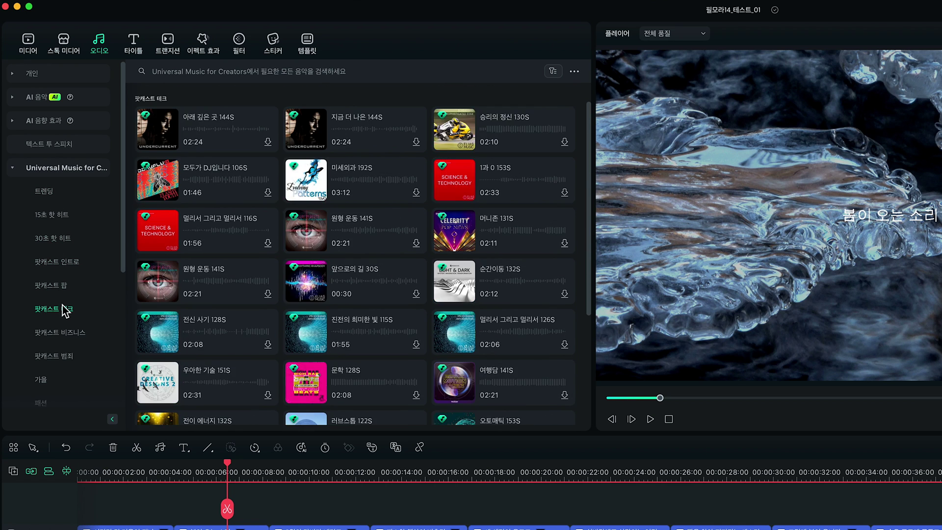
# Search the Universal Music for Creators library for 봄 and browse through the matching tracks.
pyautogui.write('봄')
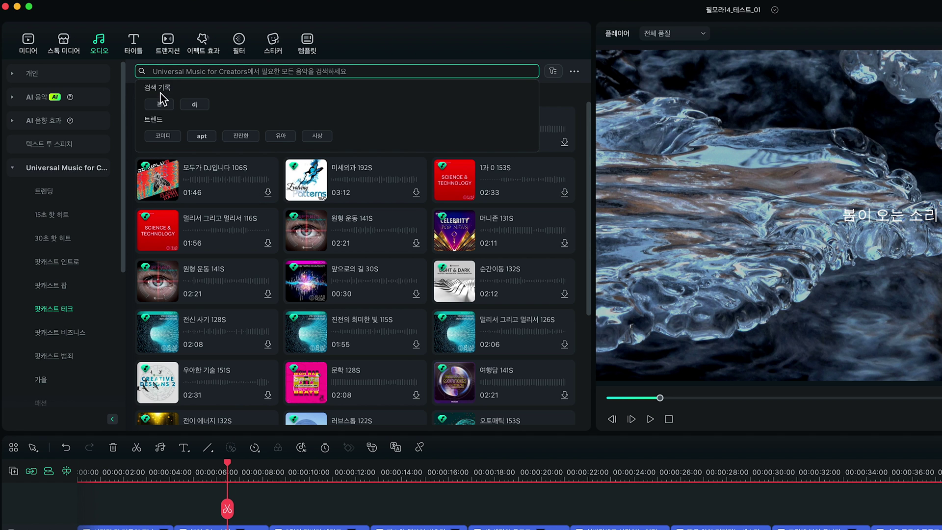
pyautogui.press('Return')
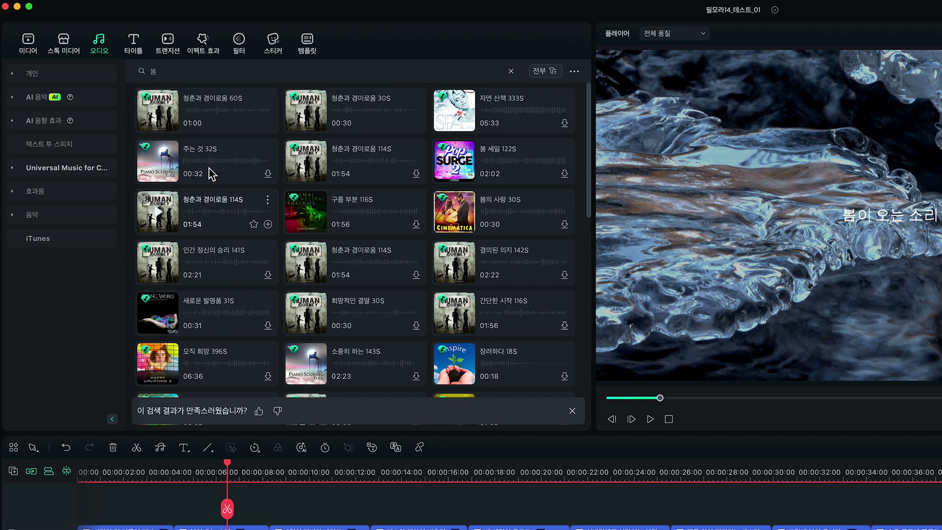
pyautogui.scroll(-10, 397, 212)
pyautogui.scroll(-15, 397, 214)
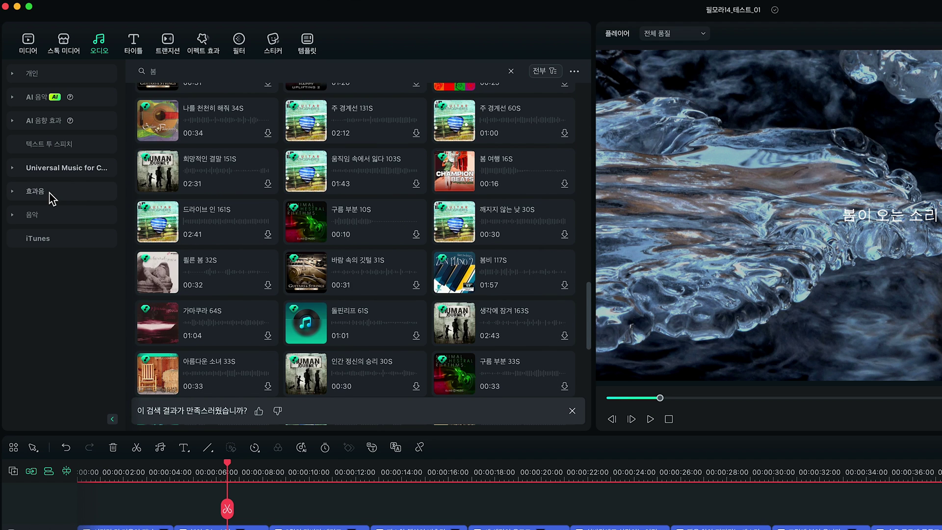
# Browse the 베이직 뮤직 sound effects and open the personal audio downloads.
pyautogui.click(51, 192)
pyautogui.scroll(-10, 280, 238)
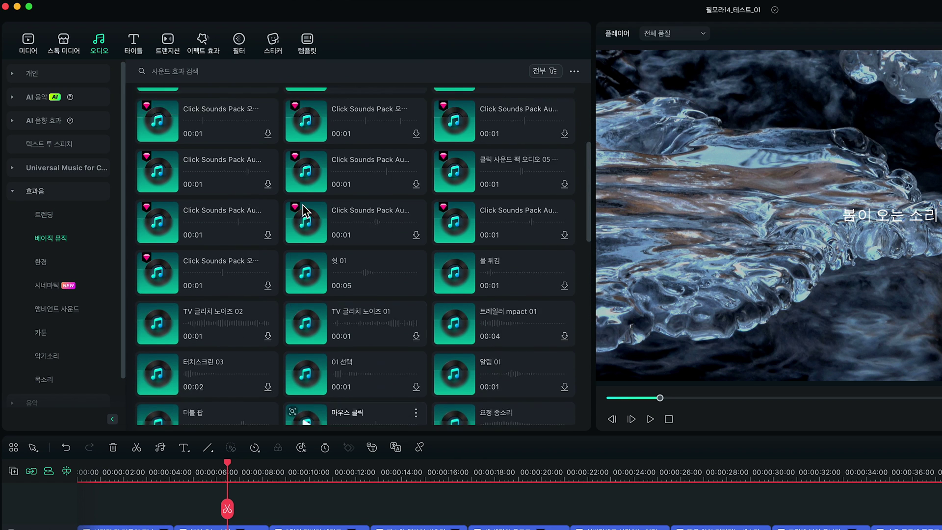
pyautogui.click(18, 78)
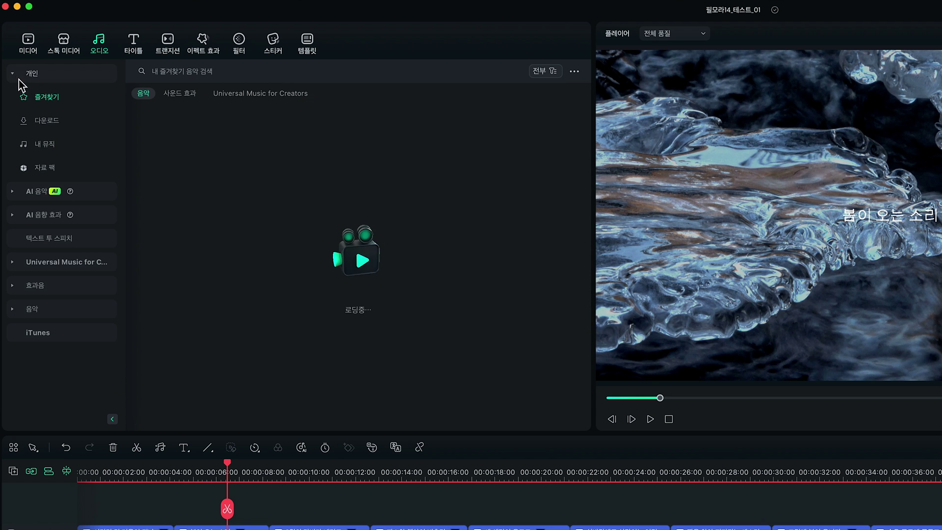
pyautogui.click(49, 122)
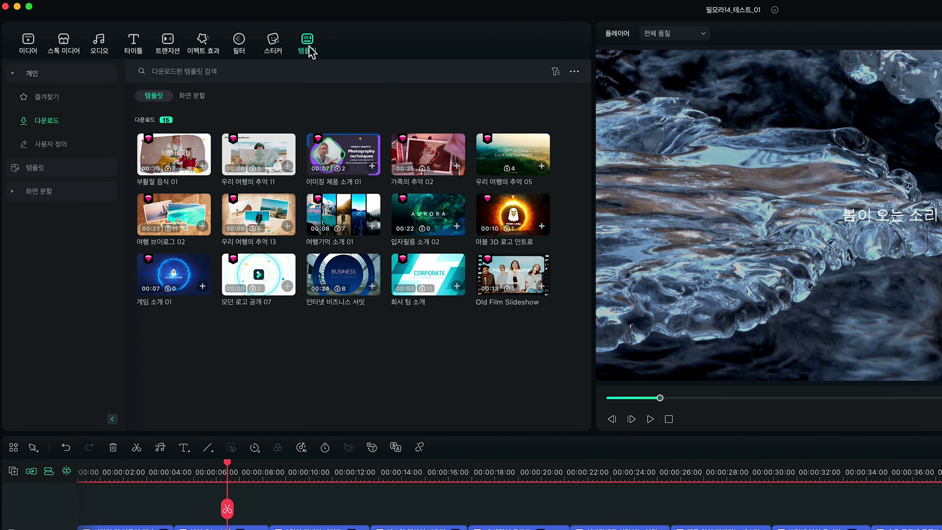
# Browse the template library's trending, 결혼&웨딩, 로고 공개 and 여행 categories.
pyautogui.click(49, 169)
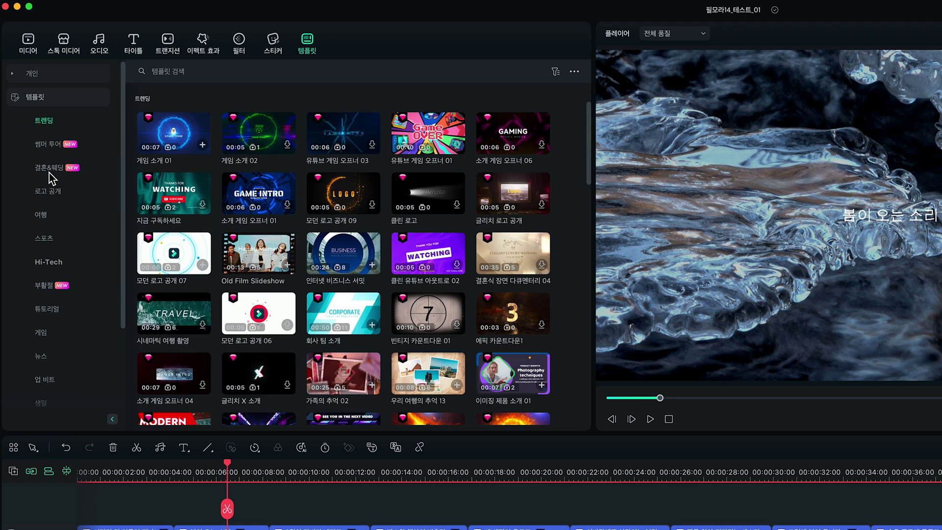
pyautogui.click(45, 168)
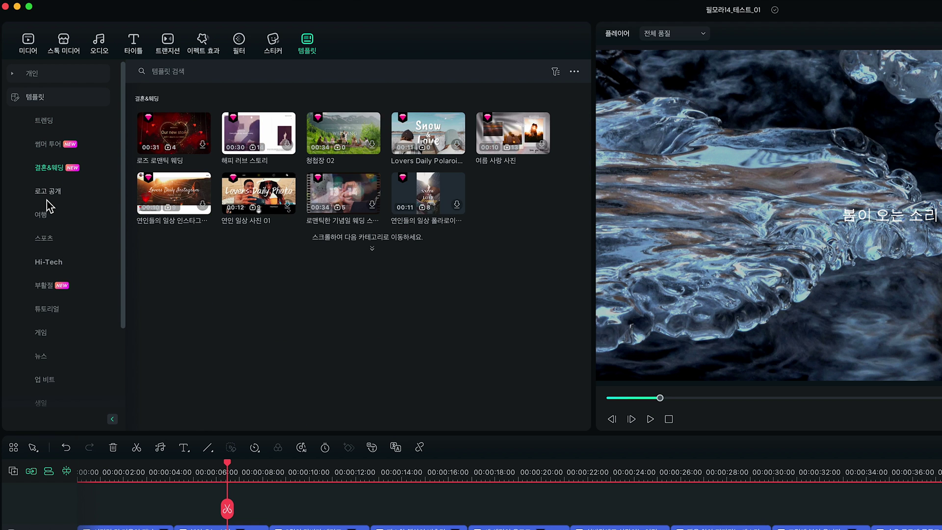
pyautogui.click(46, 199)
pyautogui.click(44, 216)
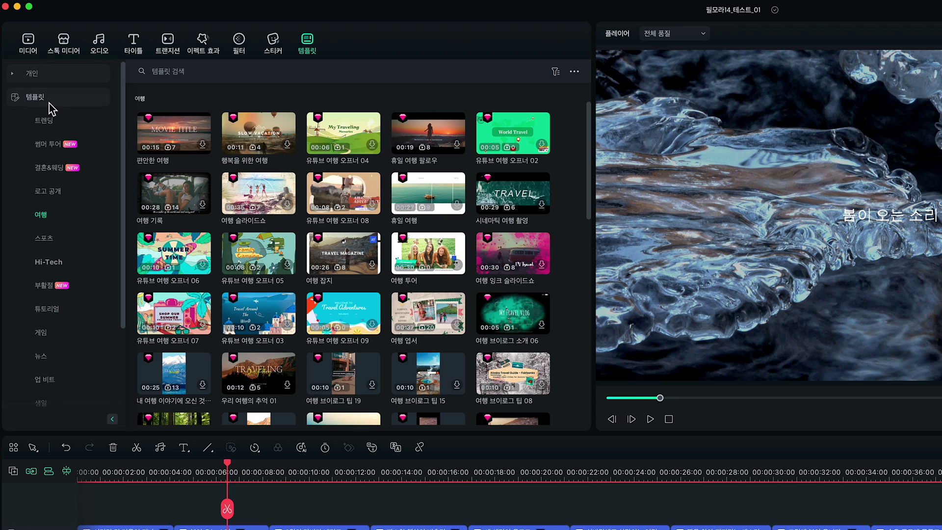
# Preview downloaded templates, including 우리 여행의 추억 11, 가족의 추억 02, 입자필름 소개 02 and Old Film Slideshow.
pyautogui.click(39, 78)
pyautogui.click(48, 123)
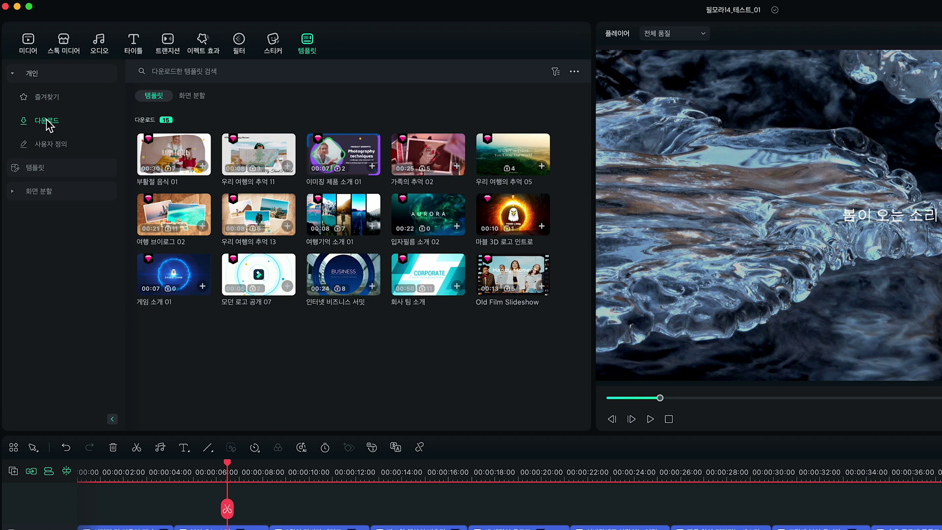
pyautogui.click(258, 154)
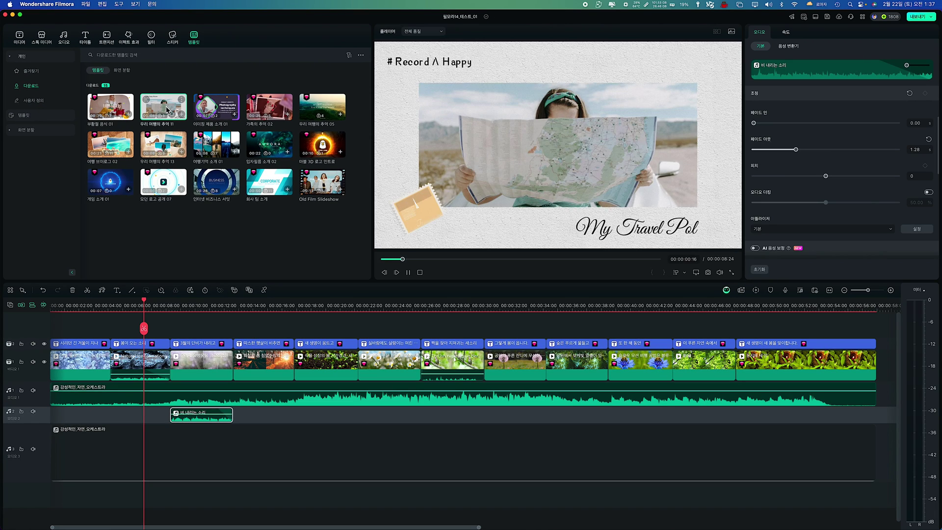
pyautogui.click(269, 110)
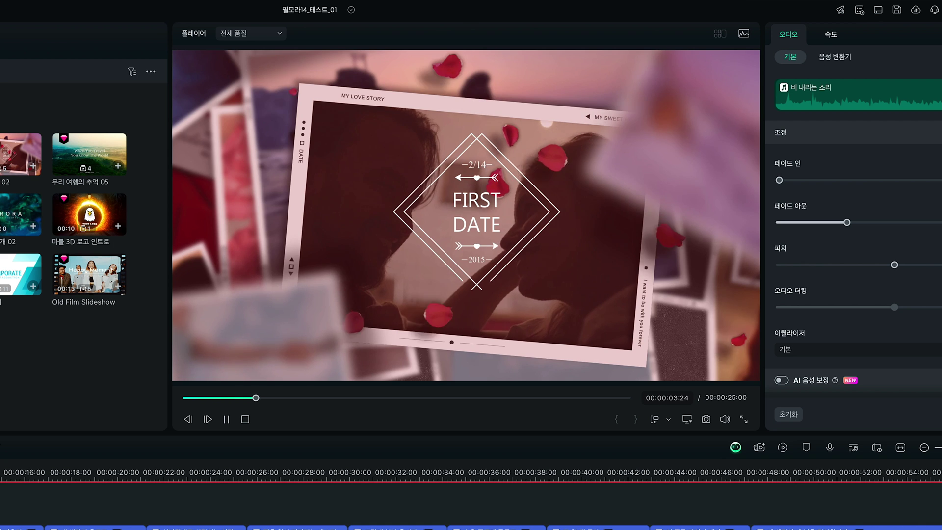
pyautogui.click(16, 221)
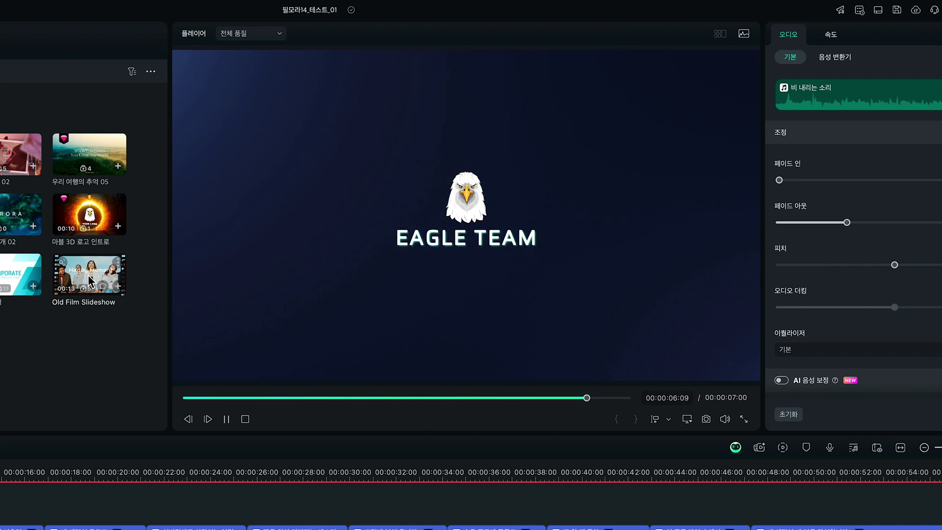
pyautogui.click(91, 280)
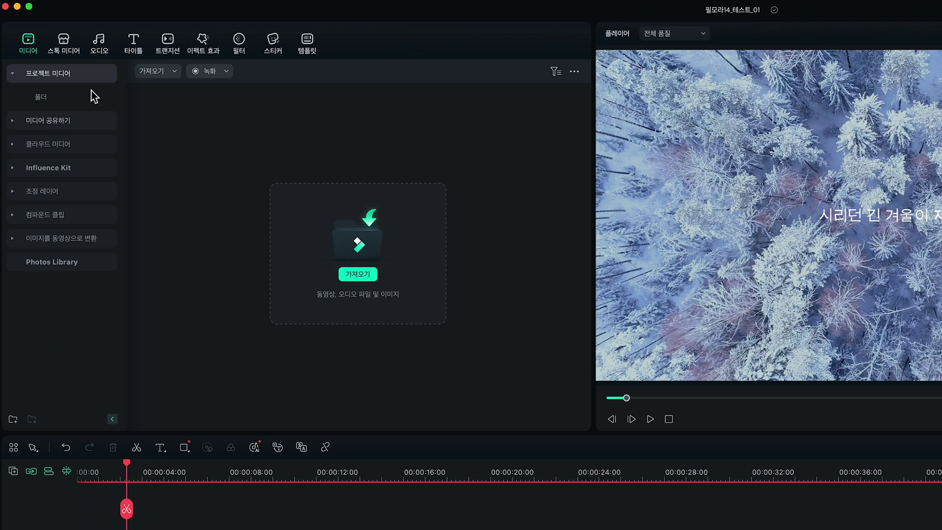
# Generate AI images in the stock media with the prompt 새 둥지 안에 알이 세 개 있다.
pyautogui.click(64, 44)
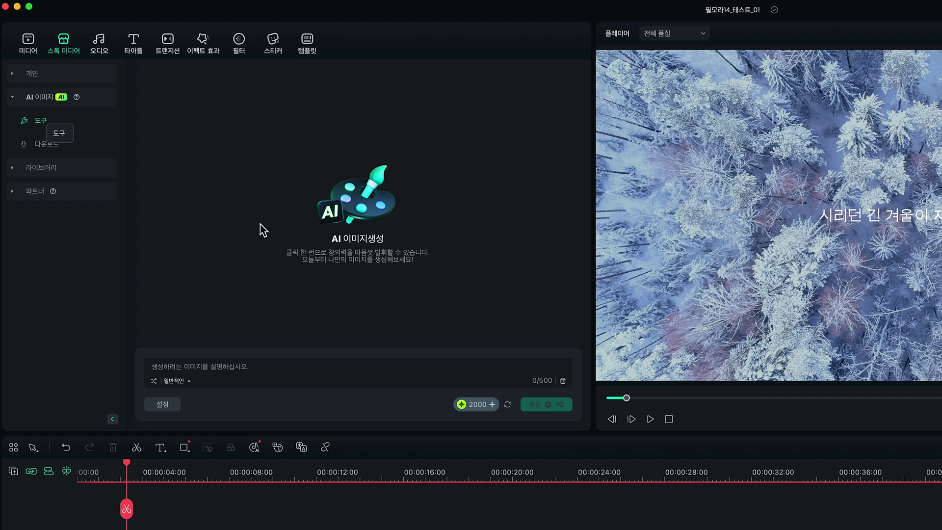
pyautogui.click(167, 368)
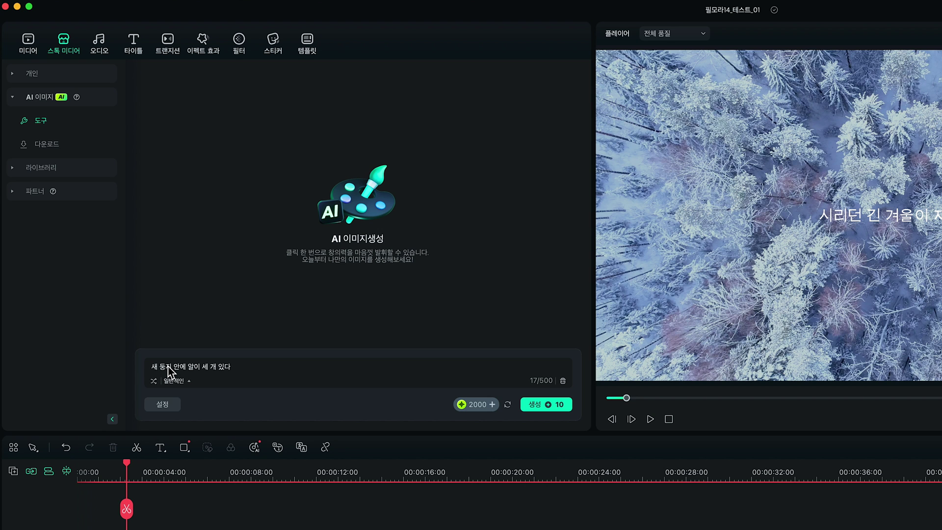
pyautogui.click(560, 405)
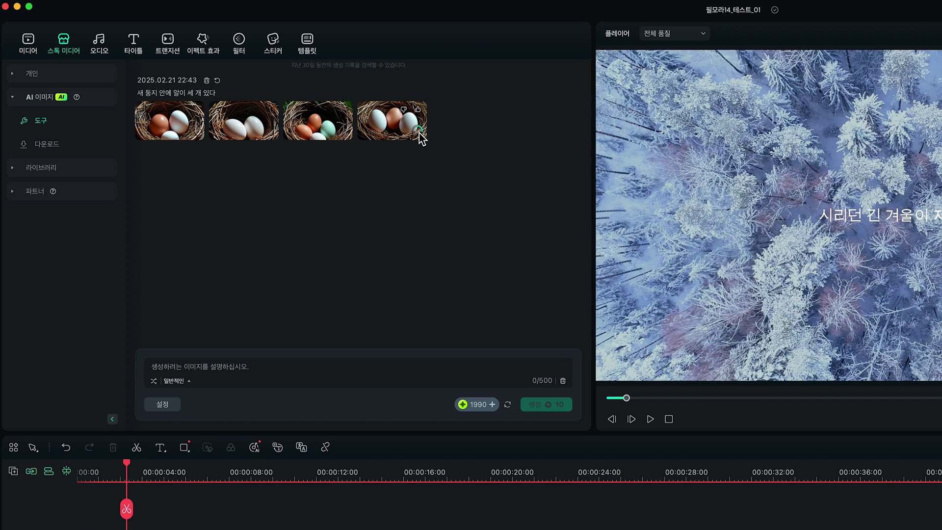
# Download the third and fourth generated nest images, preview the fourth and view the AI image downloads.
pyautogui.click(348, 138)
pyautogui.click(380, 135)
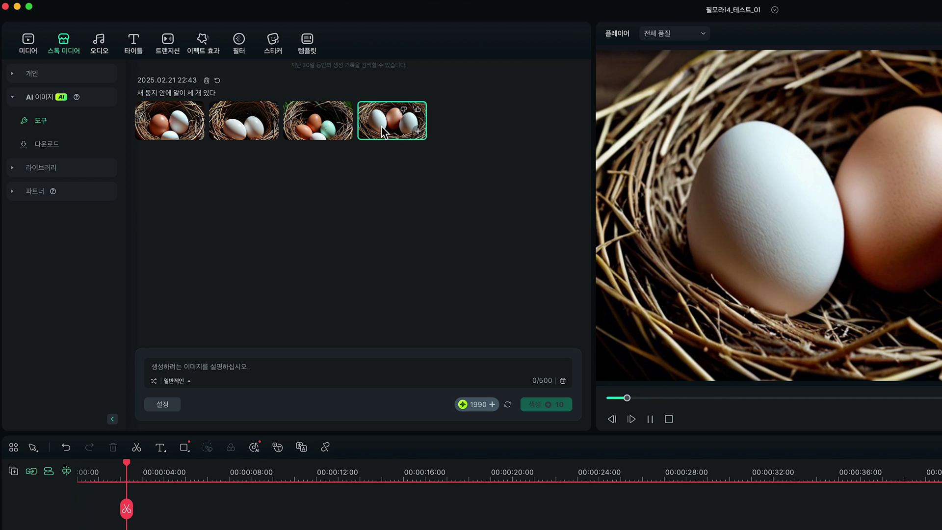
pyautogui.click(46, 146)
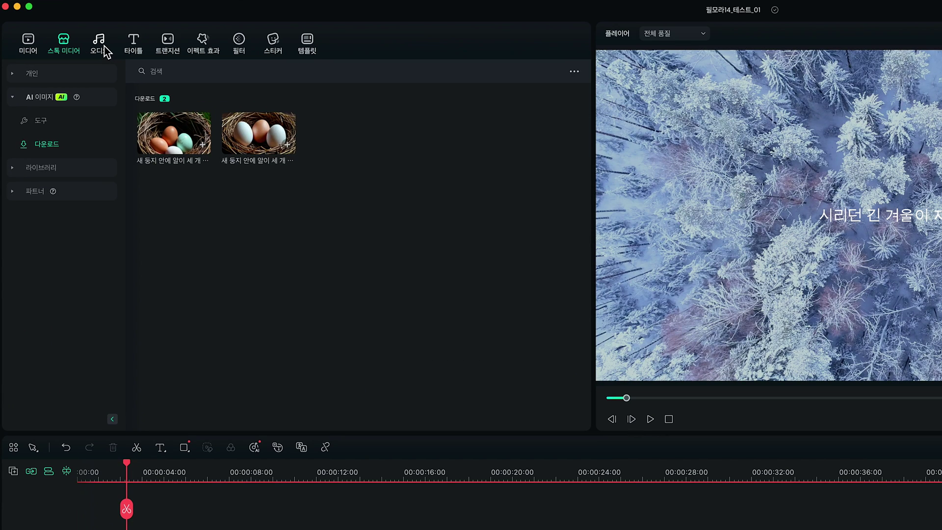
# Set up AI music generation with the mood tag 감성적인, the theme tag 자연 and the genre tag 오케스트라.
pyautogui.click(67, 40)
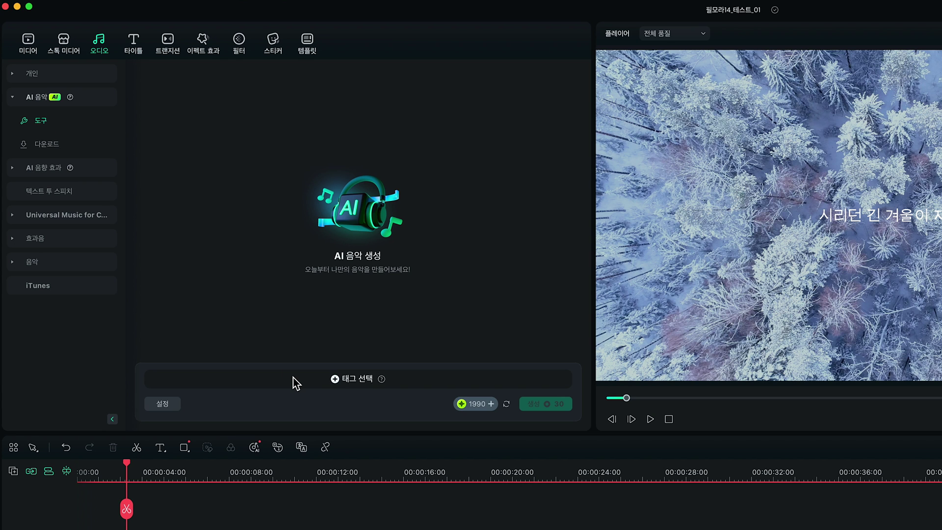
pyautogui.click(351, 383)
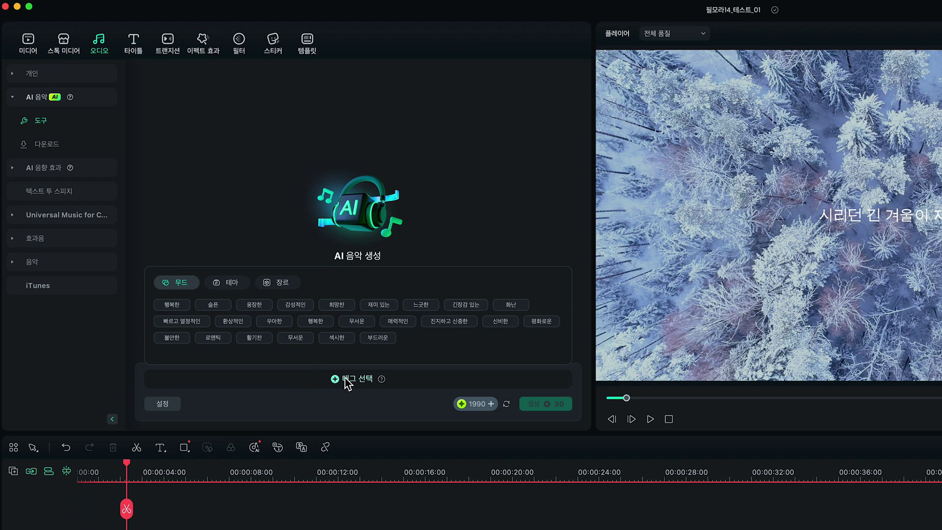
pyautogui.click(232, 284)
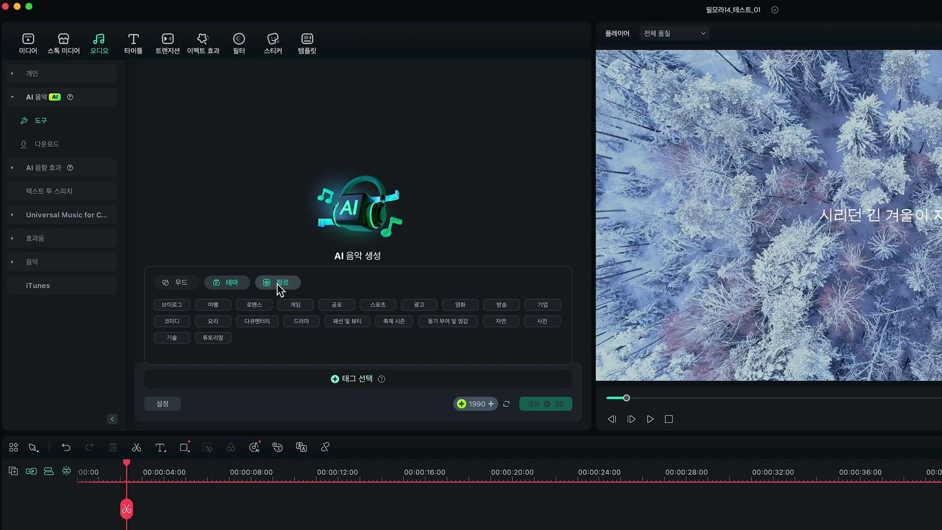
pyautogui.click(280, 285)
pyautogui.click(189, 282)
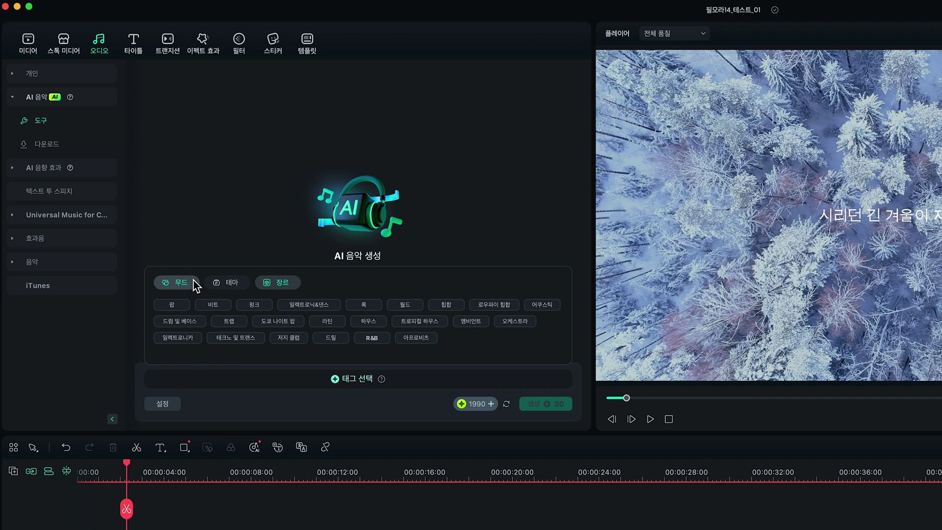
pyautogui.click(296, 305)
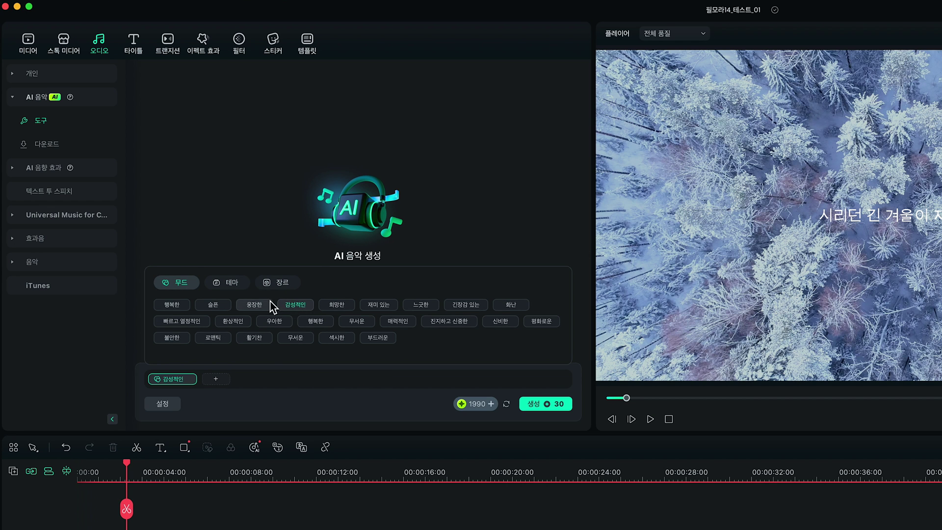
pyautogui.click(419, 321)
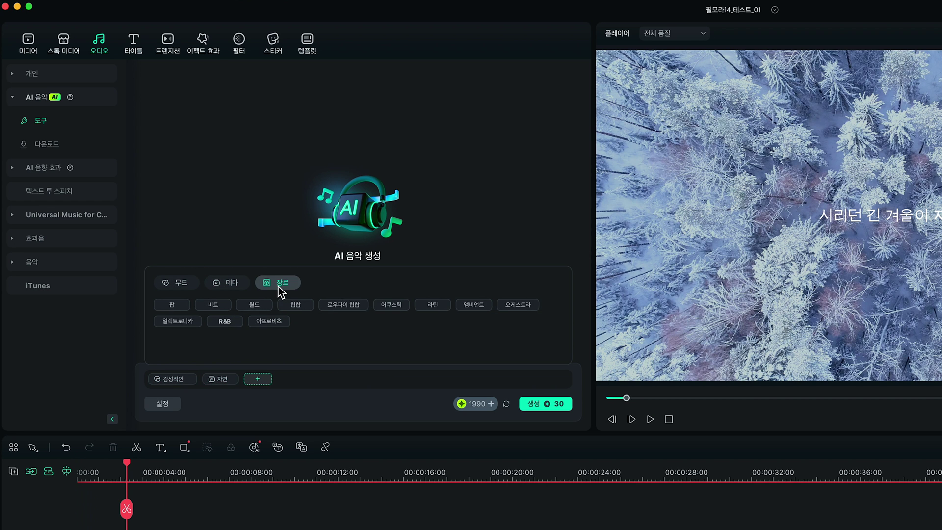
pyautogui.click(436, 305)
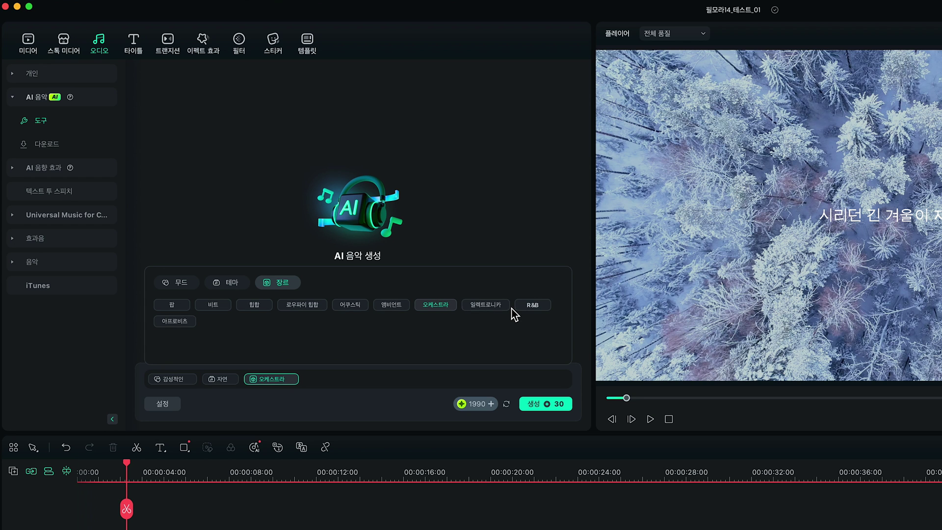
# Generate six AI music tracks at 보통 tempo with a 01:00 duration.
pyautogui.click(162, 403)
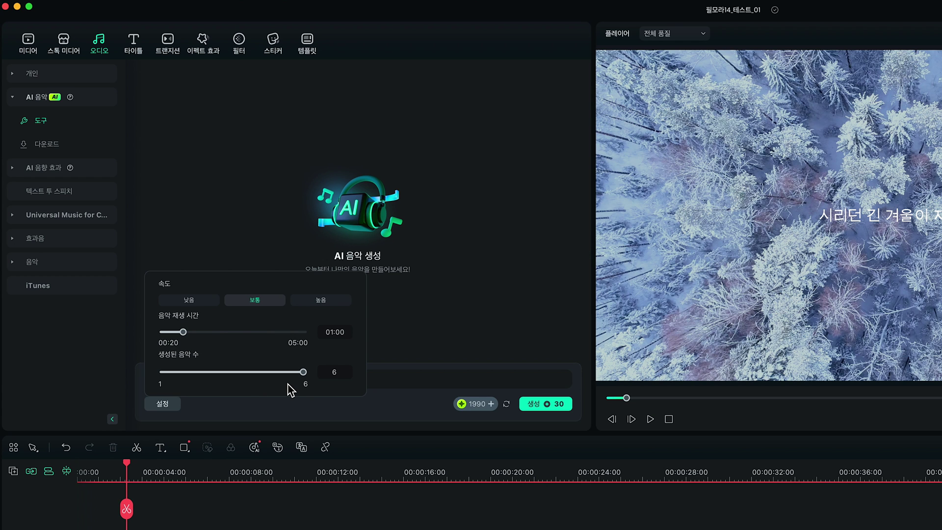
pyautogui.click(540, 408)
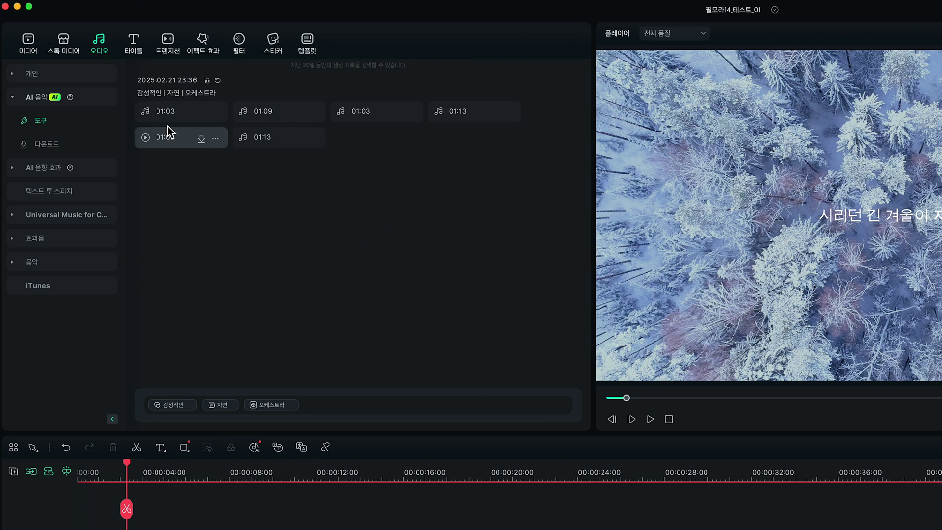
# Download the first 01:03 track and the 01:09 track, and preview them in the AI music downloads.
pyautogui.click(202, 113)
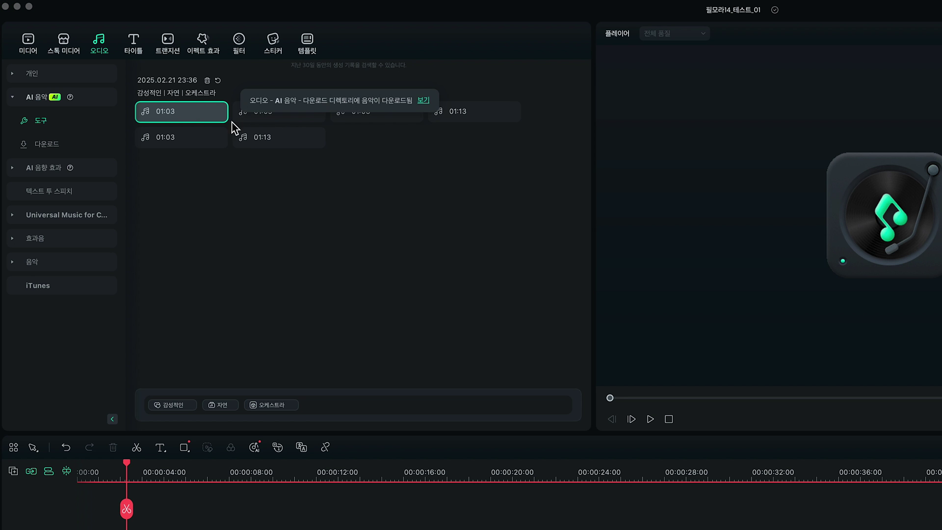
pyautogui.click(261, 111)
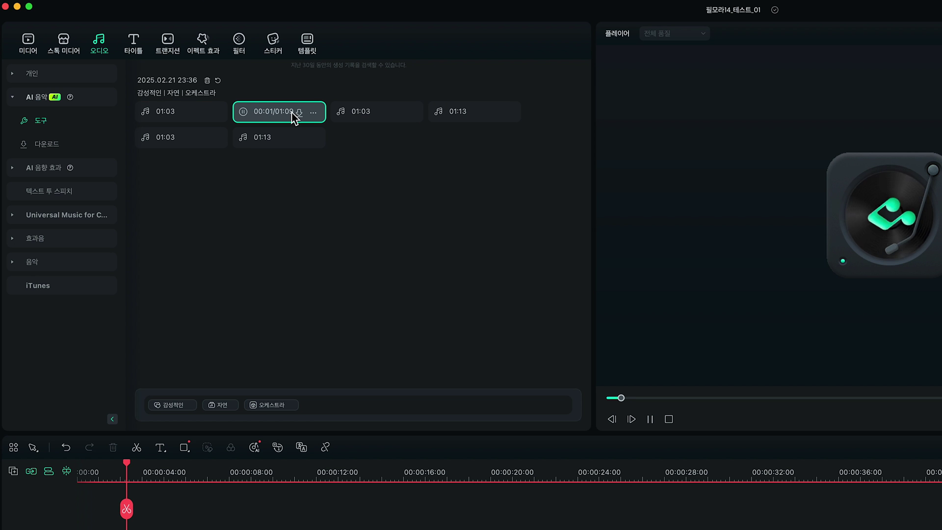
pyautogui.click(47, 144)
pyautogui.click(225, 141)
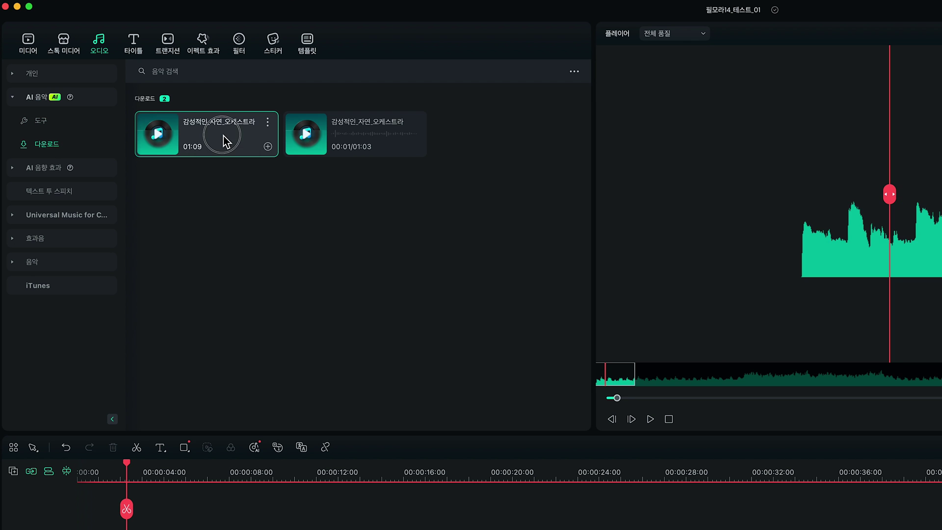
# Add the downloaded 01:09 감성적인_자연_오케스트라 track under the video clips from the timeline's start and play it back, skipping ahead to the final clip.
pyautogui.moveTo(225, 141); pyautogui.dragTo(276, 479)
pyautogui.moveTo(191, 337); pyautogui.dragTo(64, 466)
pyautogui.click(63, 333)
pyautogui.press('space')
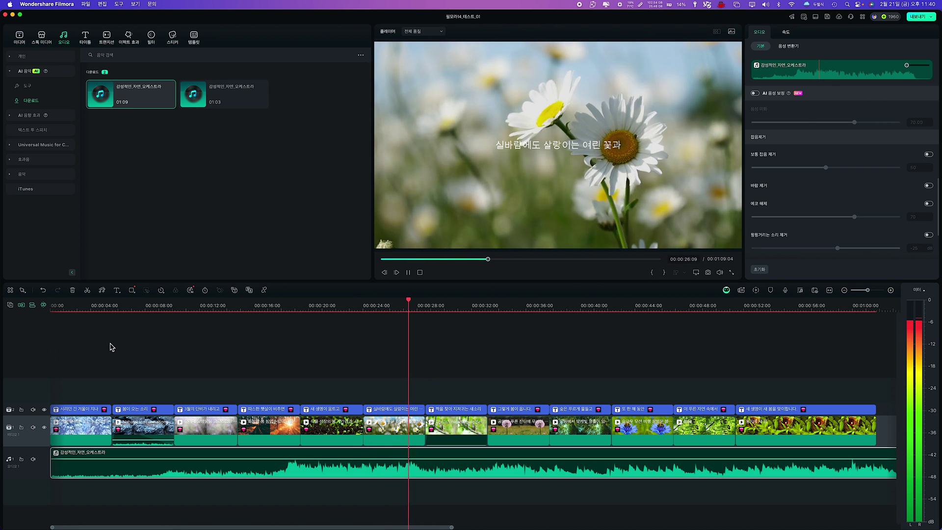
pyautogui.click(771, 305)
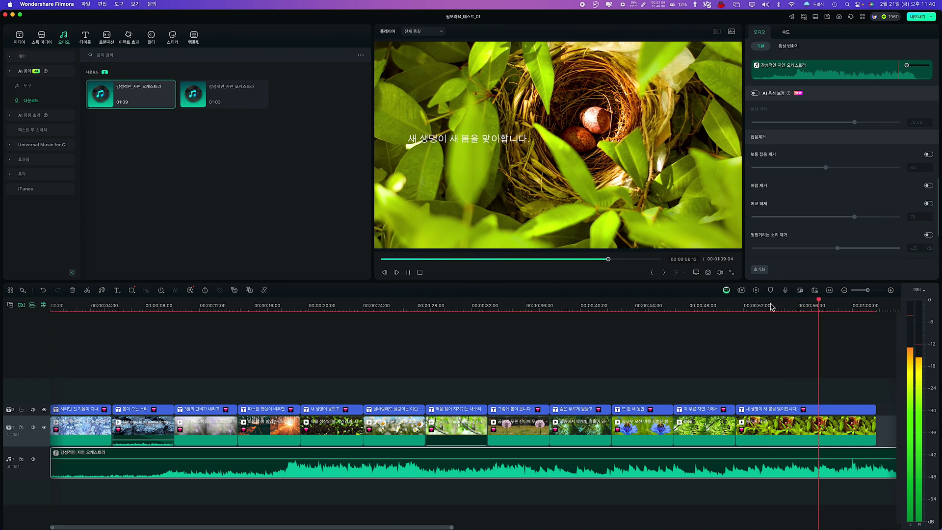
pyautogui.press('space')
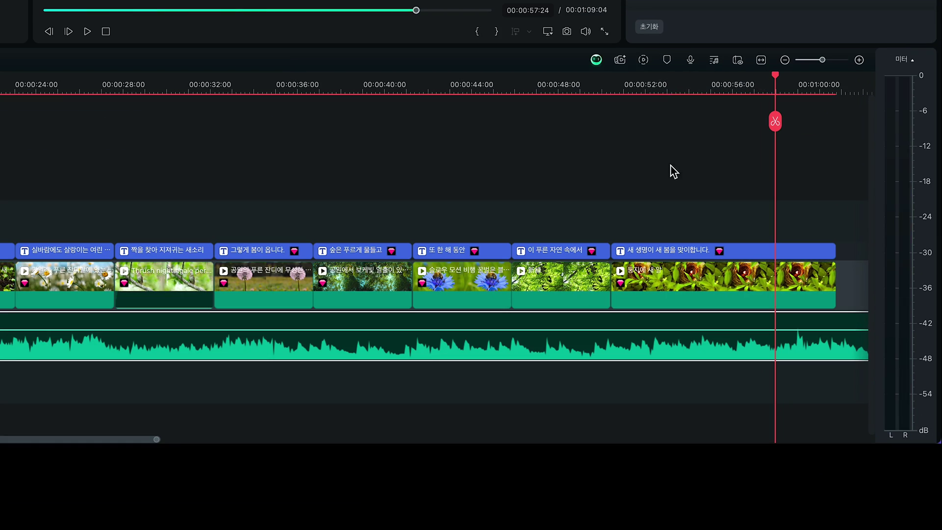
# Fit the whole project in the timeline and trim the music track's end to the last video clip, then play the result.
pyautogui.click(762, 60)
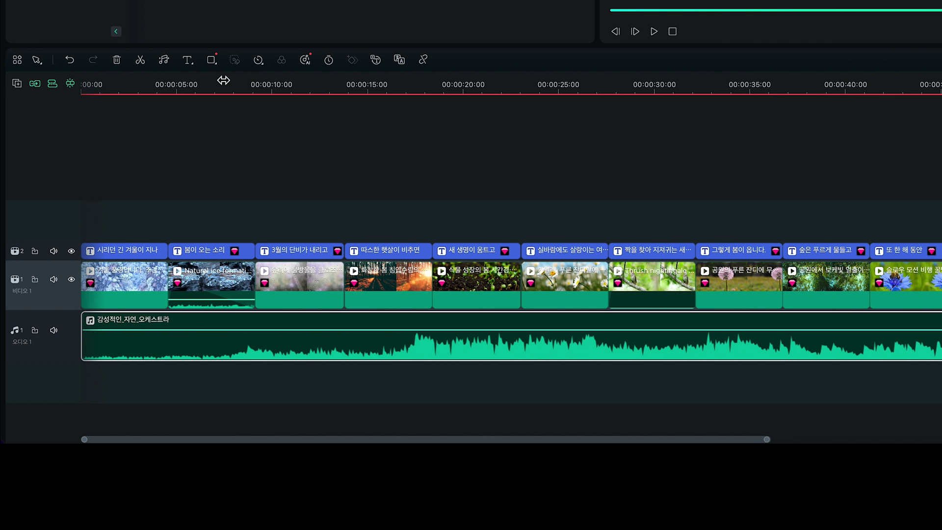
pyautogui.click(163, 62)
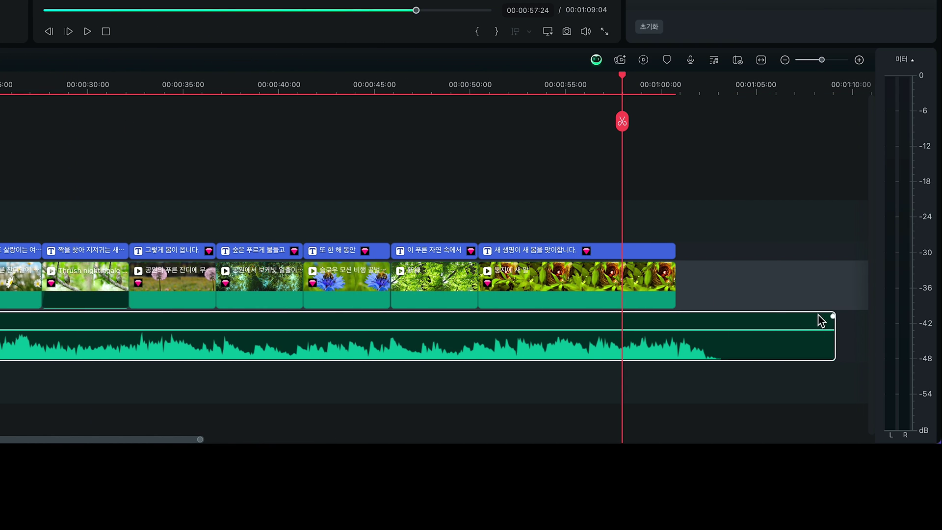
pyautogui.moveTo(834, 320); pyautogui.dragTo(678, 322)
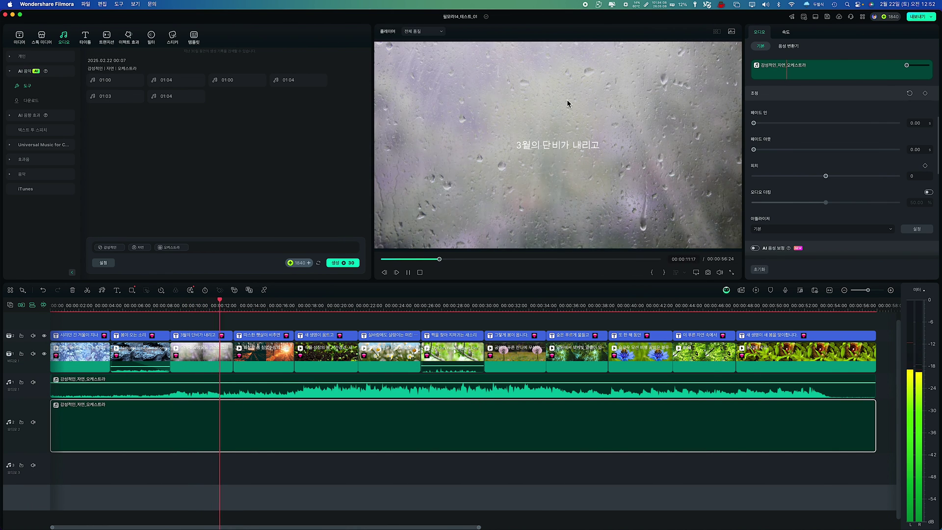
pyautogui.press('space')
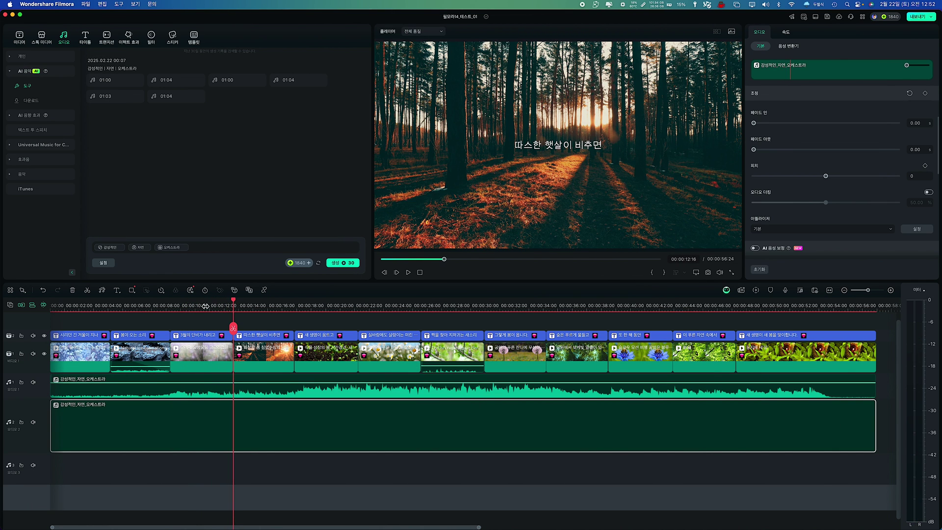
# Generate six 20-second AI sound effects from the prompt 비 내리는 소리 for the raindrop clip.
pyautogui.click(206, 306)
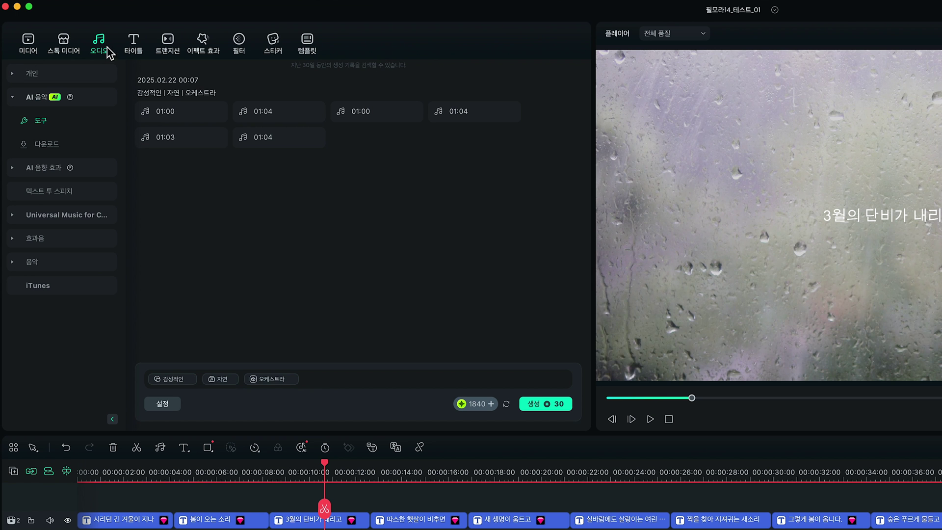
pyautogui.click(57, 169)
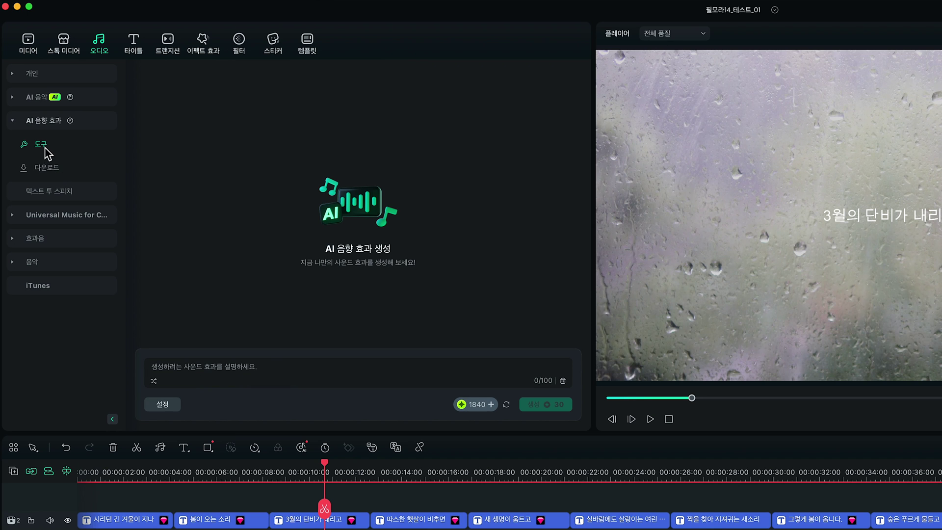
pyautogui.click(167, 371)
pyautogui.write('비 내리는 소리')
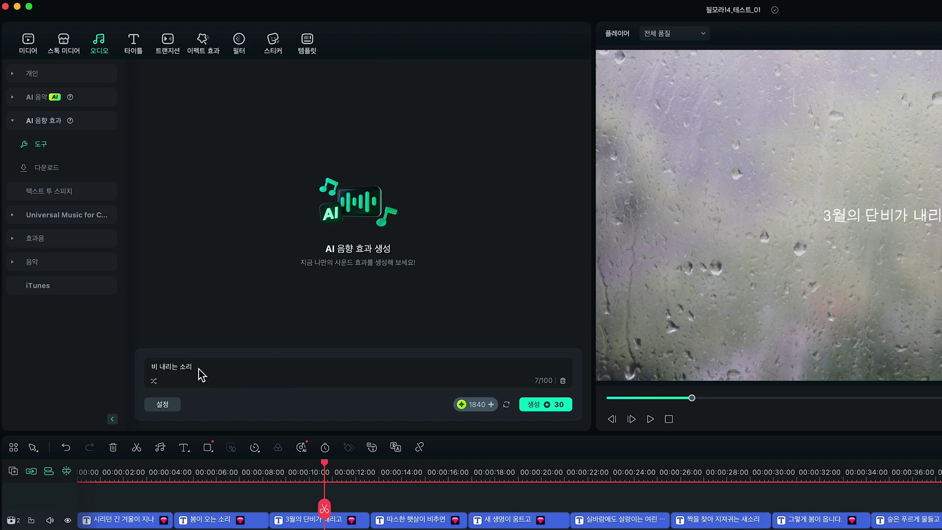
pyautogui.click(163, 404)
pyautogui.moveTo(183, 330); pyautogui.dragTo(252, 332)
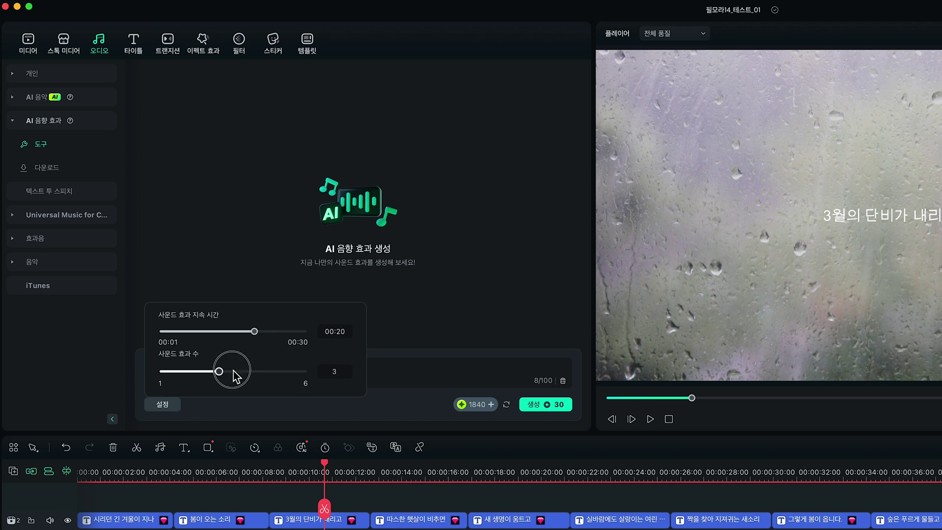
pyautogui.click(550, 405)
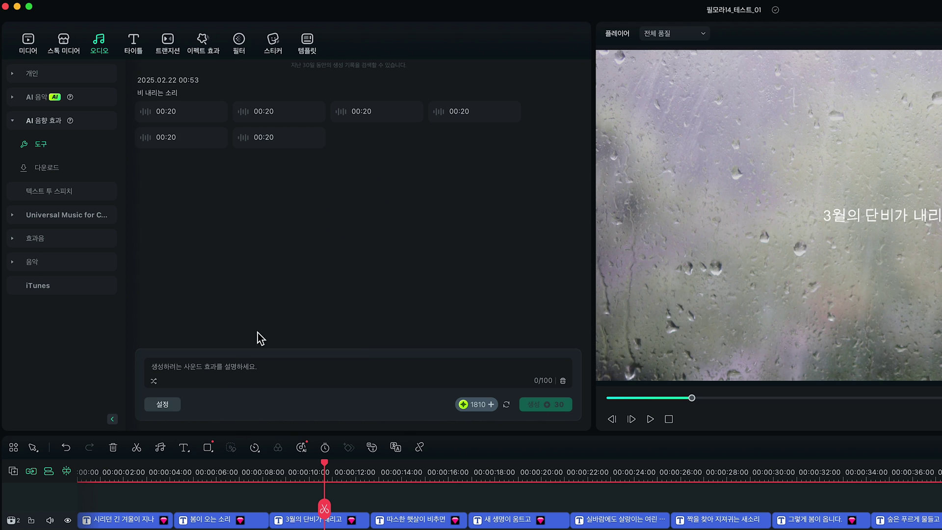
# Preview the first four generated rain sound effects and download the fourth one.
pyautogui.click(175, 115)
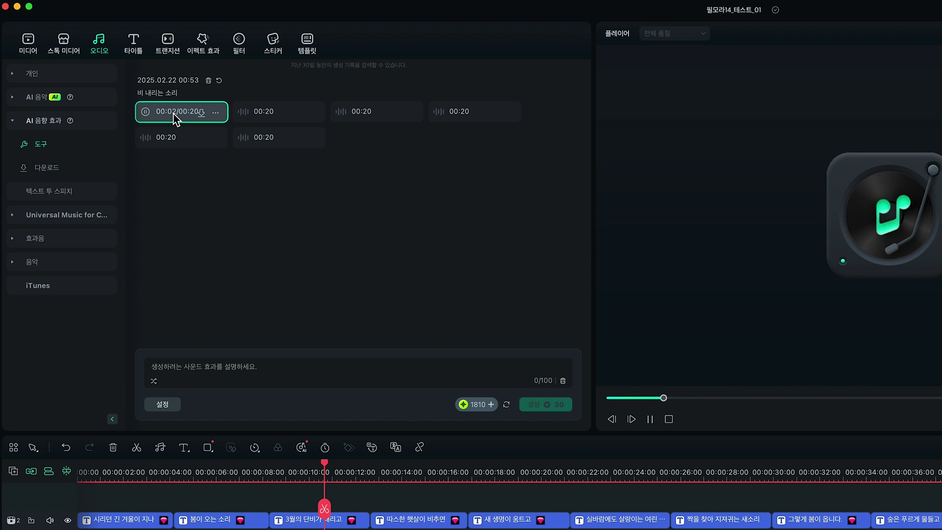
pyautogui.click(270, 116)
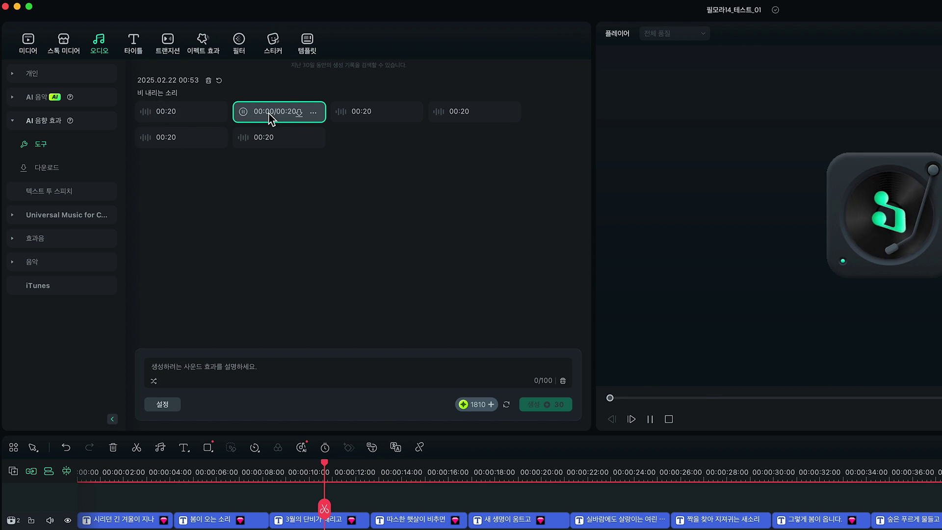
pyautogui.click(362, 113)
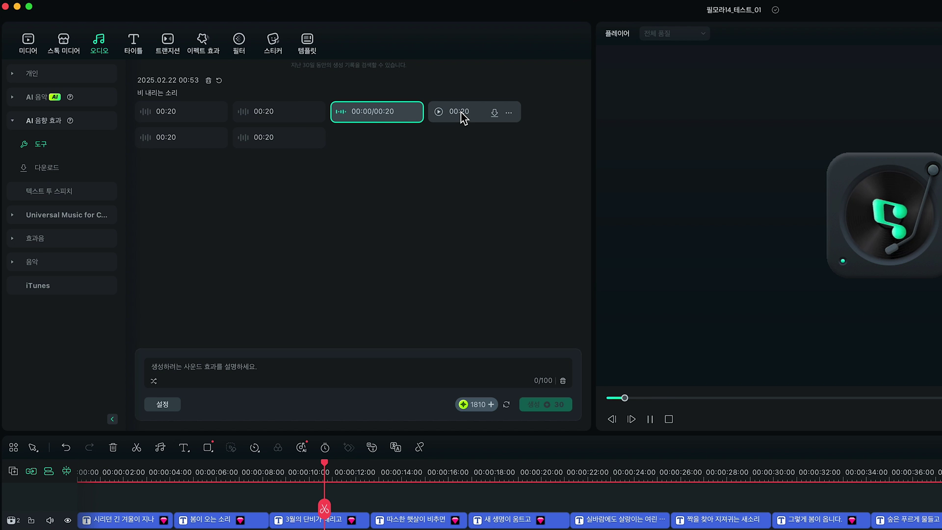
pyautogui.click(464, 117)
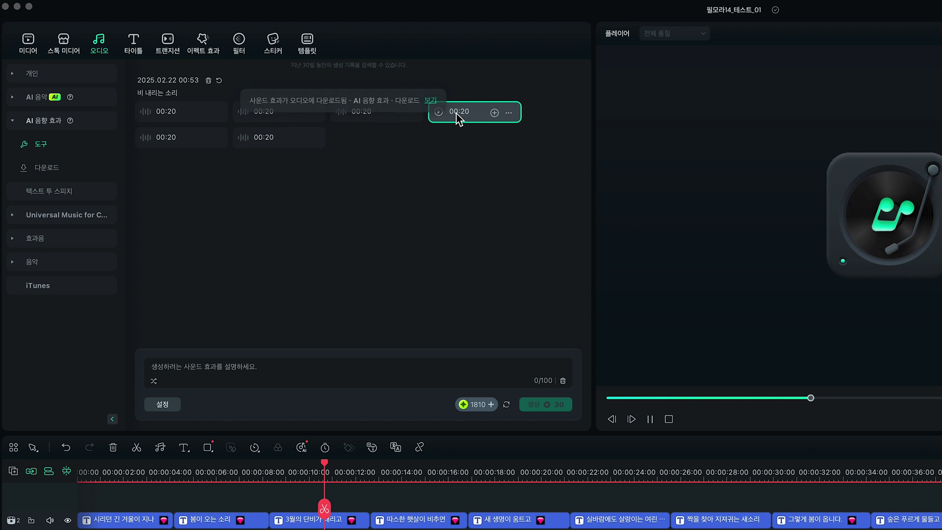
# Place the downloaded 비 내리는 소리 effect on its own audio track under the 3월의 단비가 내리고 clip and play it back.
pyautogui.click(55, 173)
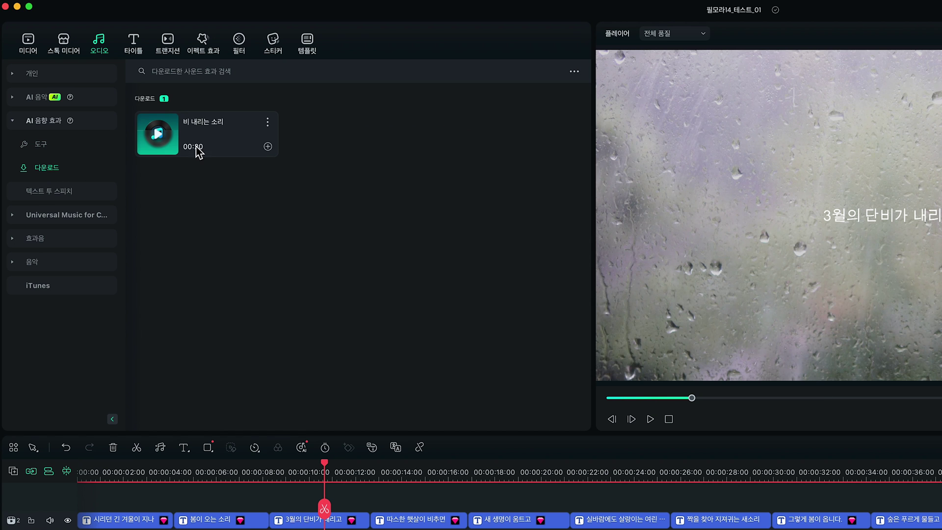
pyautogui.moveTo(204, 123); pyautogui.dragTo(329, 414)
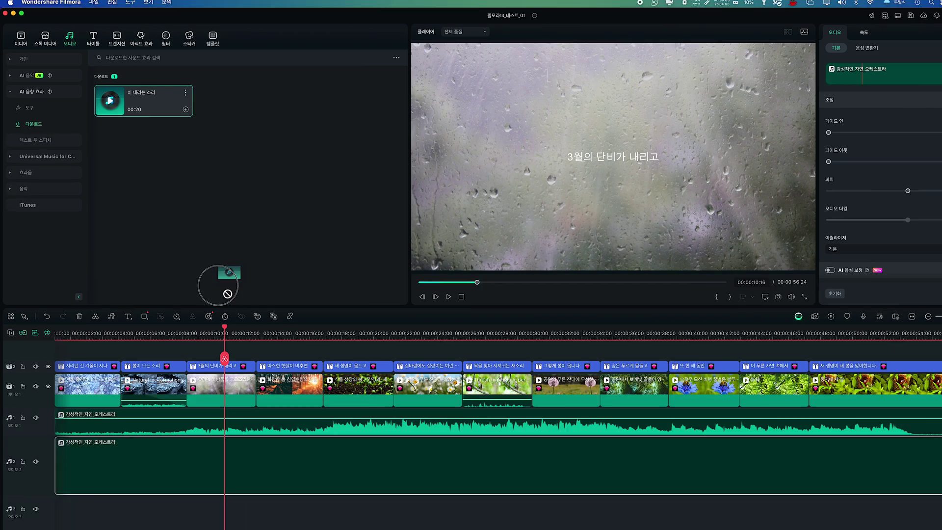
pyautogui.moveTo(228, 294); pyautogui.dragTo(247, 516)
pyautogui.click(161, 306)
pyautogui.press('space')
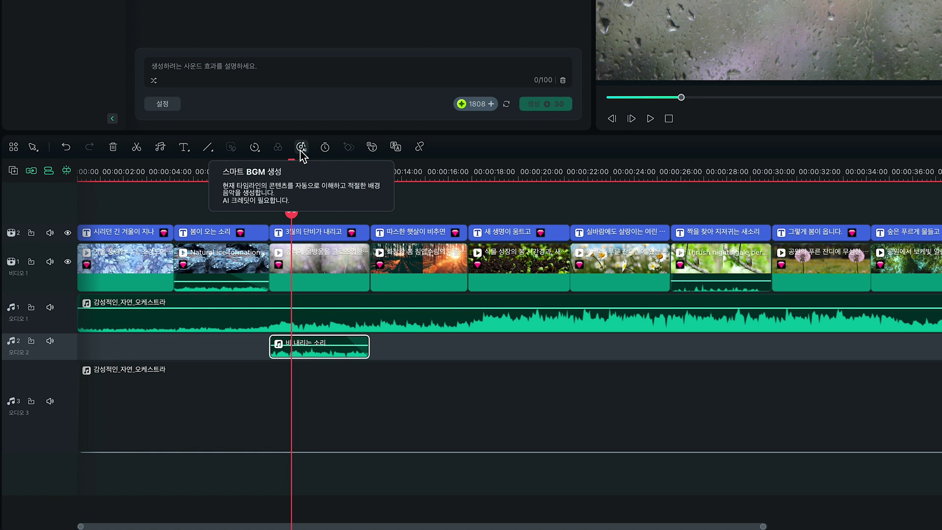
# Generate background music for the current timeline with 스마트 BGM 생성 and play it from the beginning.
pyautogui.click(301, 147)
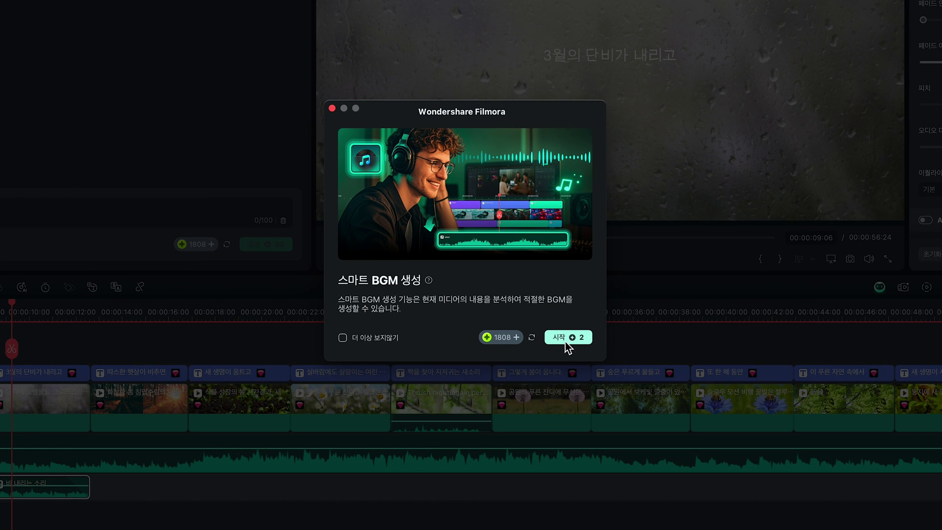
pyautogui.click(530, 324)
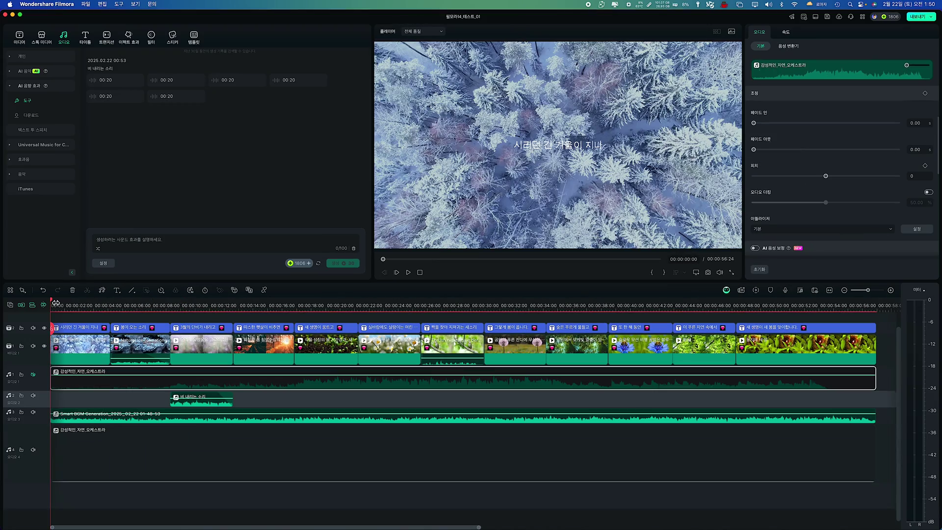
pyautogui.press('space')
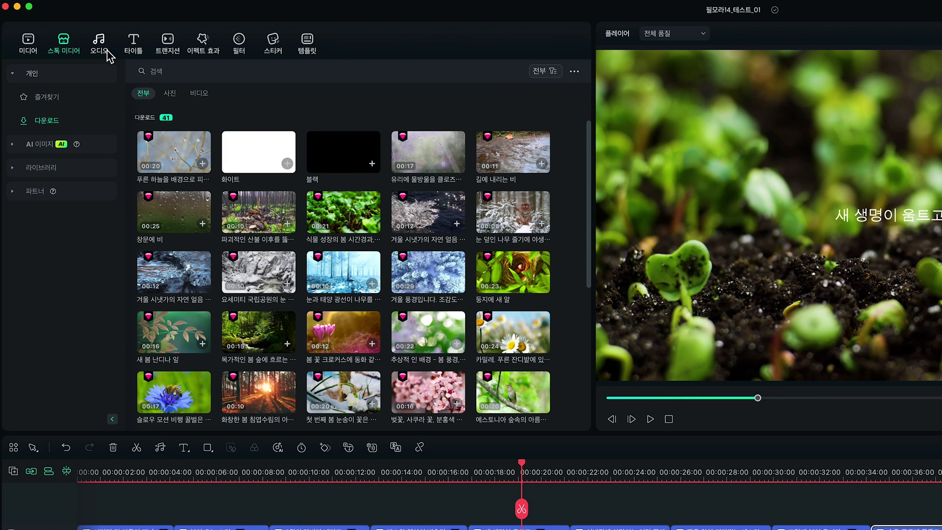
# Open the text-to-speech converter from the audio library and expand AI 카피라이팅, keeping the topic type 정보/설명글.
pyautogui.click(66, 40)
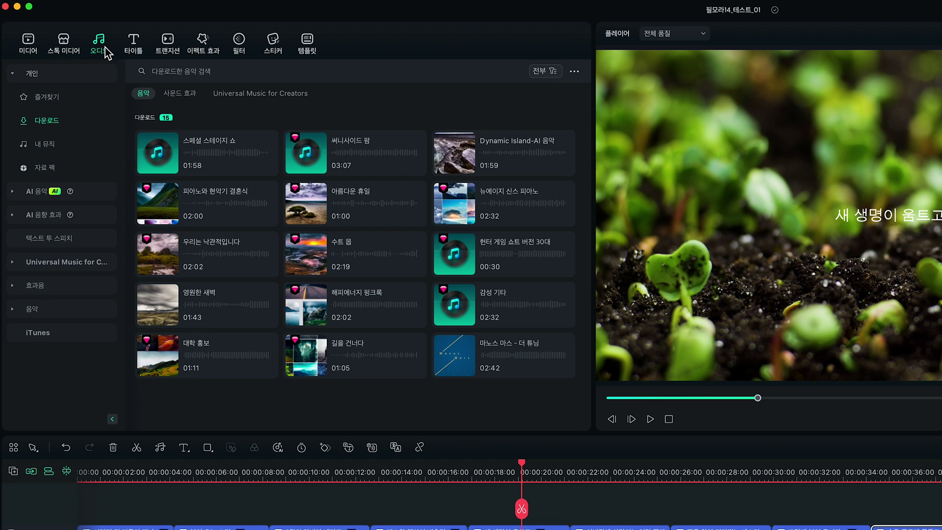
pyautogui.click(58, 240)
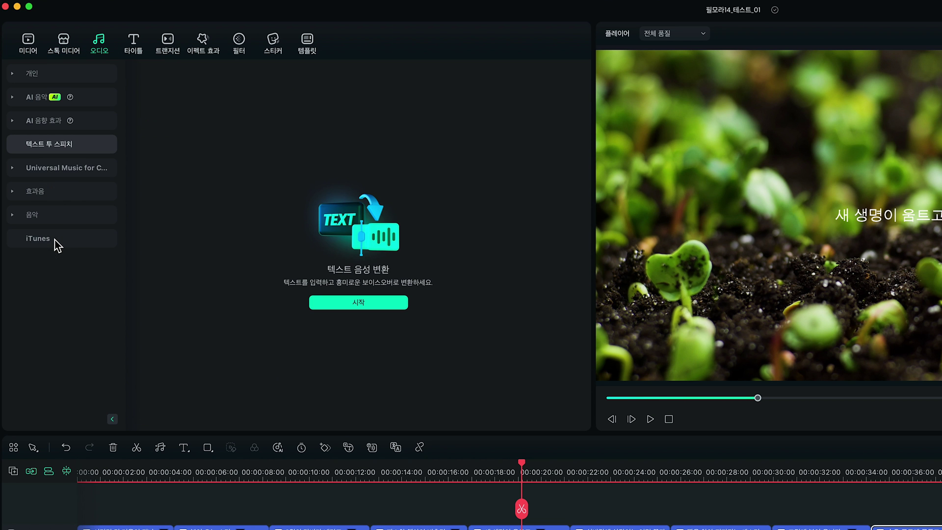
pyautogui.click(347, 307)
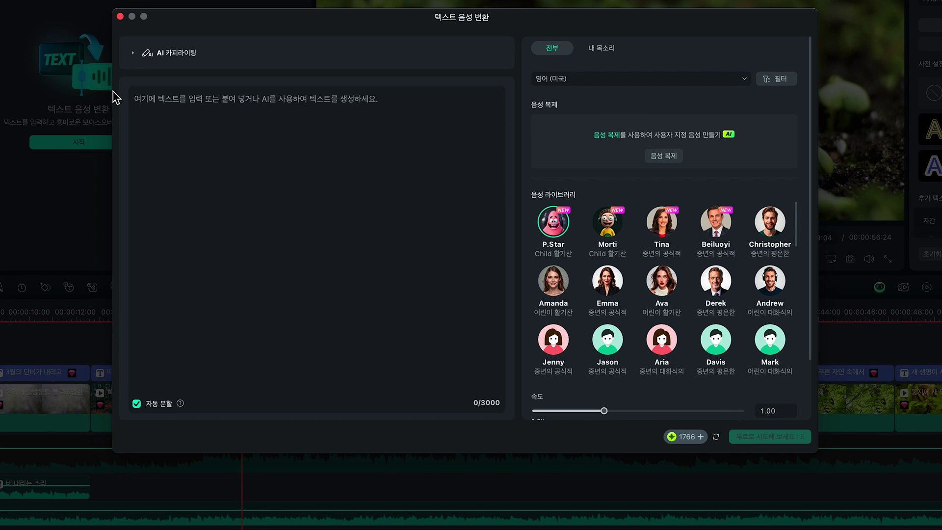
pyautogui.click(134, 53)
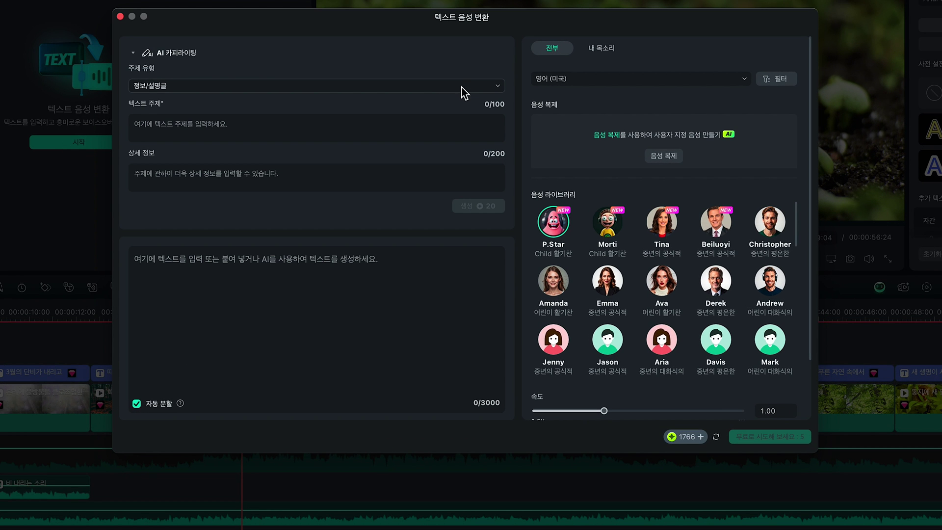
pyautogui.click(497, 90)
pyautogui.click(495, 89)
# Enter the text topic 봄과 생명의 탄생 and the details 겨울이 지나 봄이 오고 새 생명이 태어나는 장면을 300자 내로 표현.
pyautogui.click(141, 123)
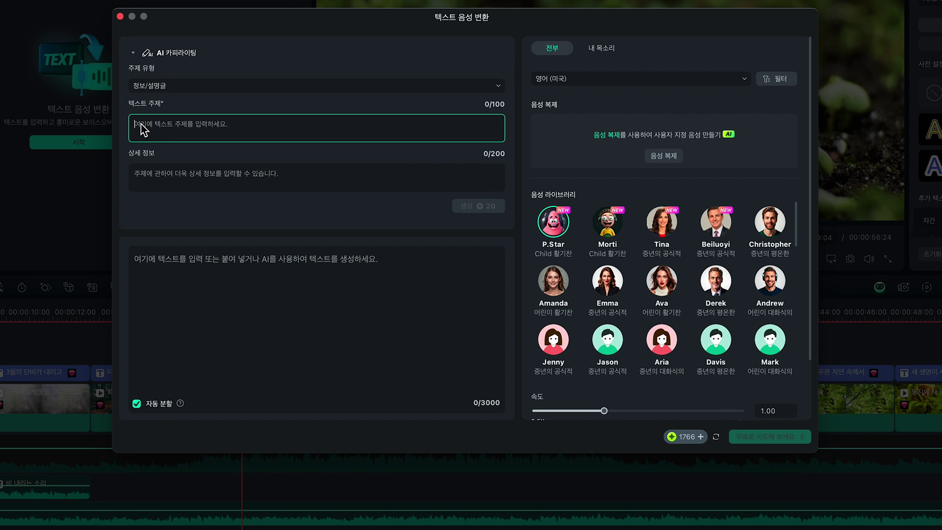
pyautogui.write('봄과 생명의 탄생')
pyautogui.click(143, 178)
pyautogui.write('겨울이 지나 봄이 오고 새 생명이 태어나는 장면을 300자 내로 표현')
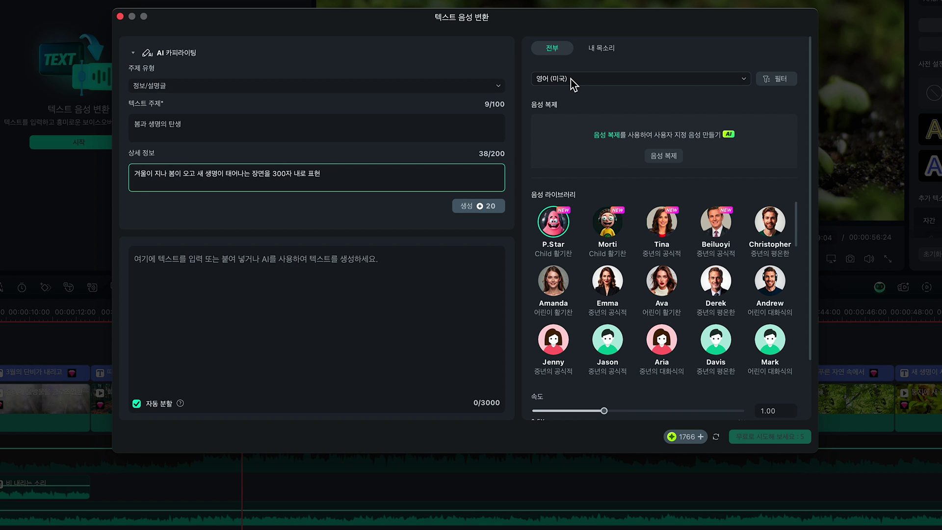
# Set the voice language to 한국어 (한국) and generate the narration script with AI copywriting.
pyautogui.click(743, 83)
pyautogui.click(573, 131)
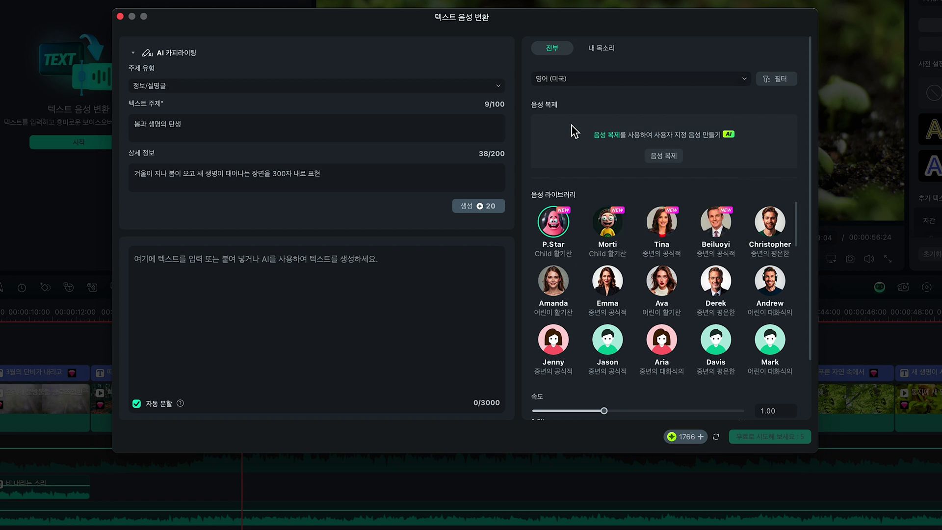
pyautogui.click(464, 207)
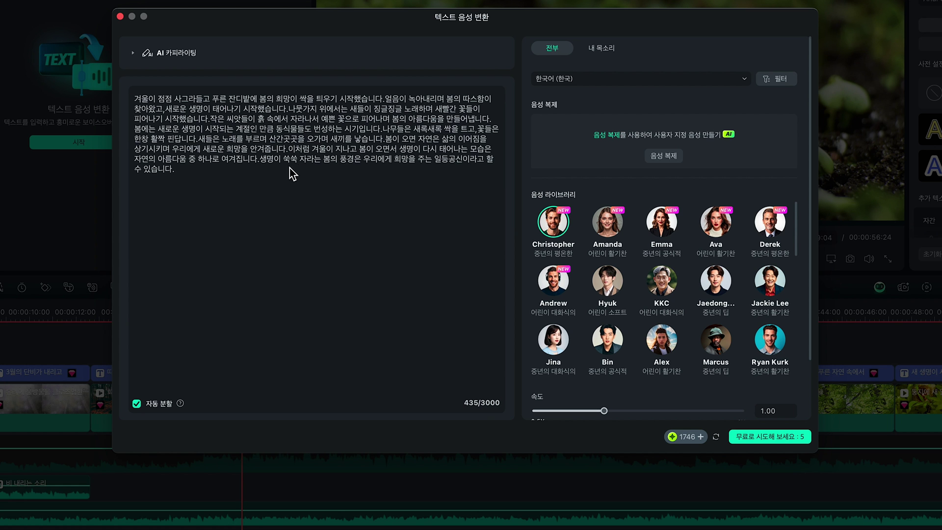
# Add missing spaces between the script's sentences and delete 작은 씨앗들이 흙 속에서 자라나서 and the sentence about trees sprouting and flowers blooming.
pyautogui.click(383, 99)
pyautogui.click(166, 111)
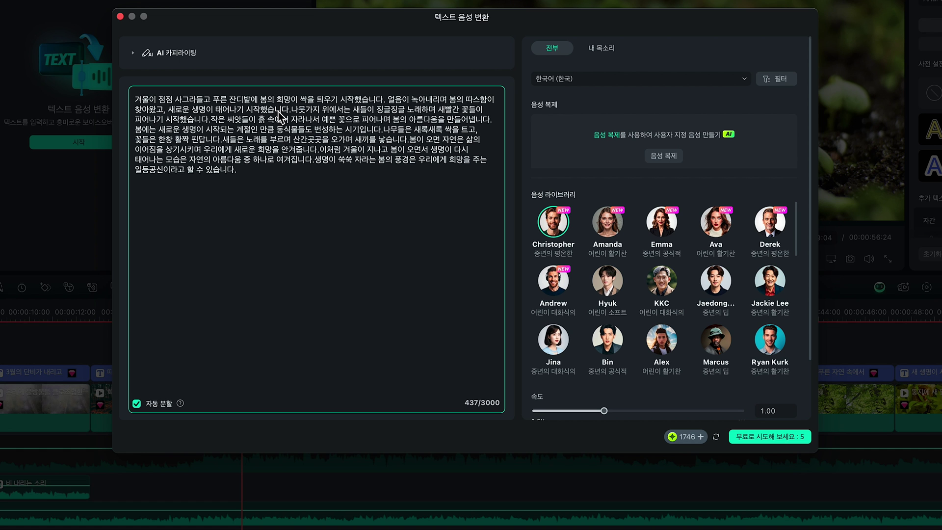
pyautogui.click(294, 111)
pyautogui.click(214, 123)
pyautogui.doubleClick(285, 121)
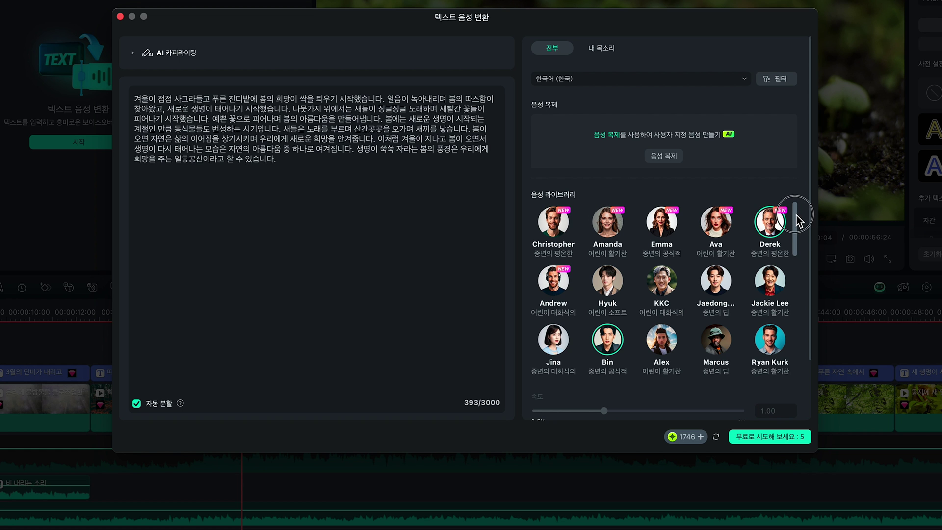
# Preview the Christopher, Hyuk and Bin voices from the Korean voice library.
pyautogui.moveTo(800, 221)
pyautogui.mouseDown()
pyautogui.moveTo(801, 315)
pyautogui.moveTo(804, 219)
pyautogui.mouseUp()
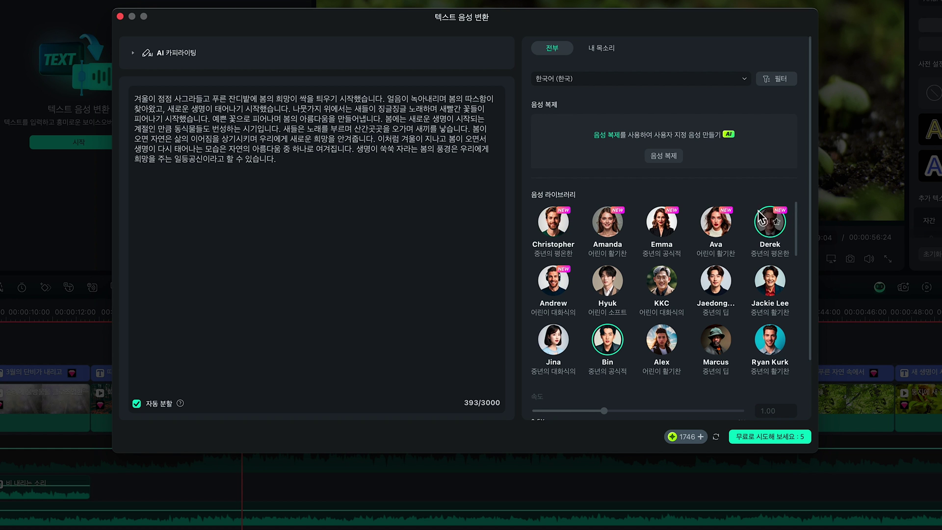
pyautogui.click(553, 225)
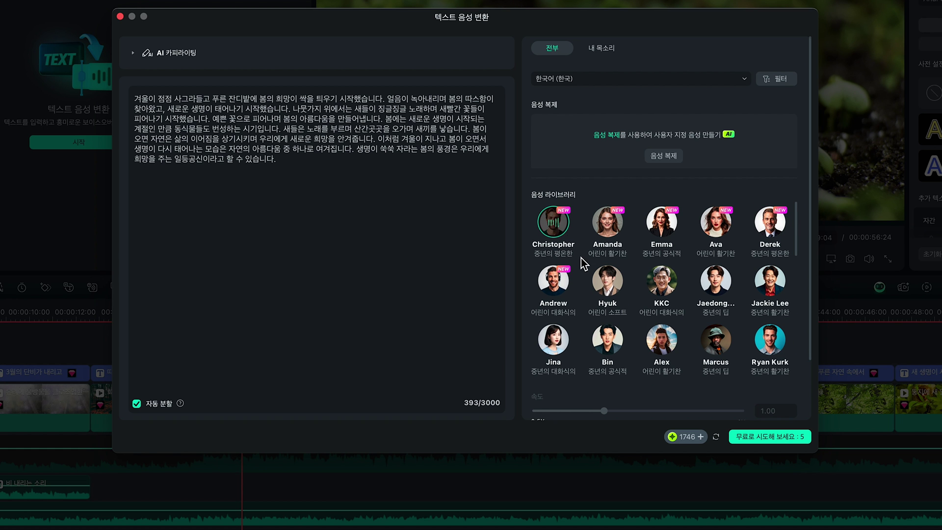
pyautogui.click(602, 285)
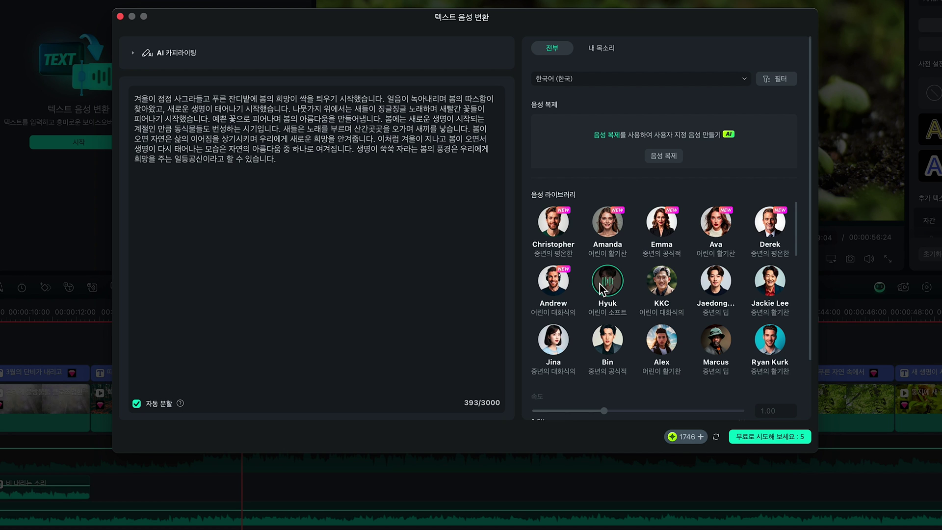
pyautogui.click(607, 341)
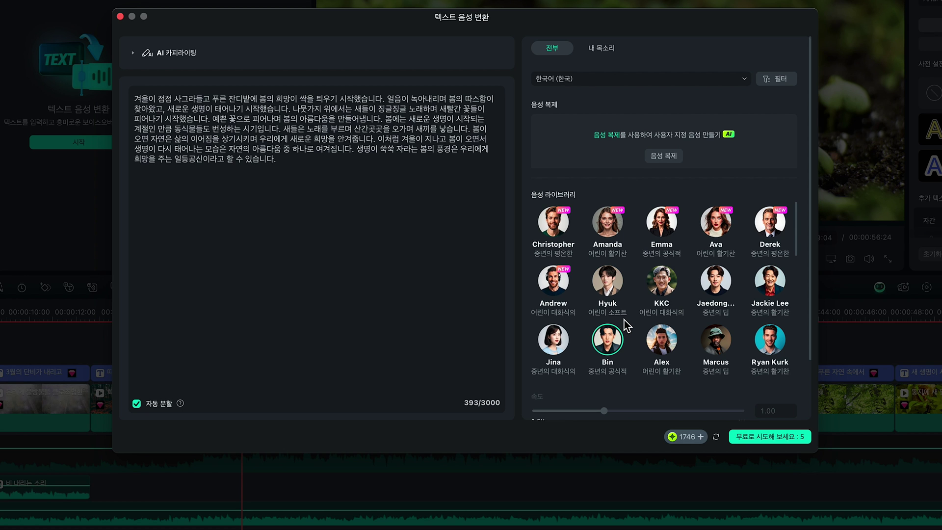
# Record a 25-second voice sample for cloning with the iMac 마이크 device, keeping the name Voice 1, and play it back.
pyautogui.click(604, 49)
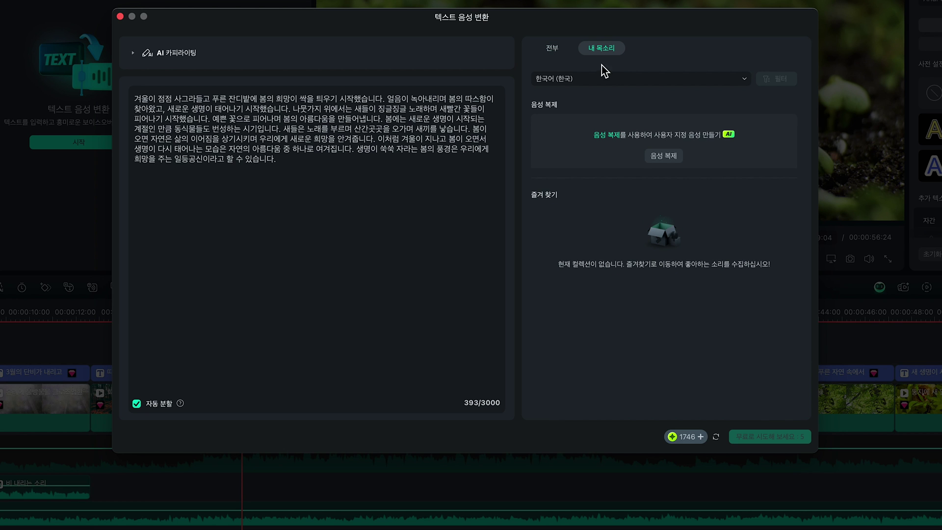
pyautogui.click(663, 157)
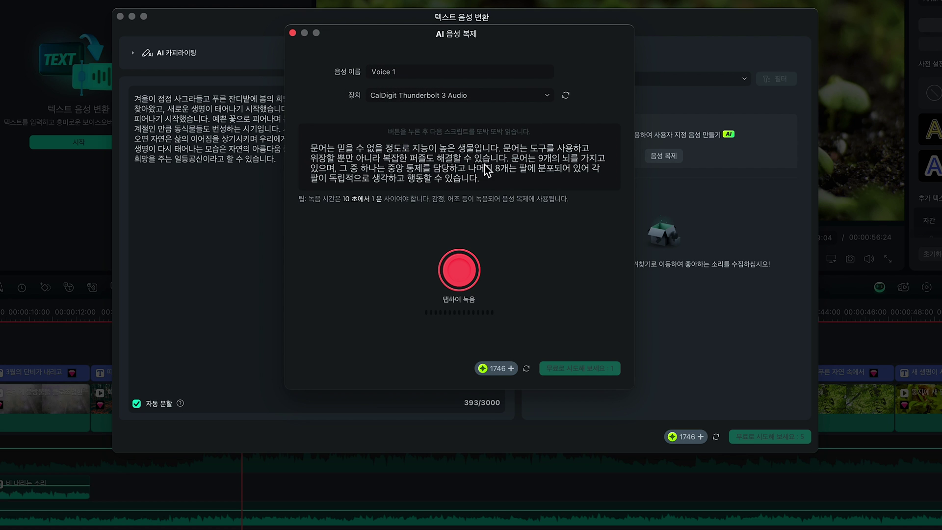
pyautogui.click(463, 270)
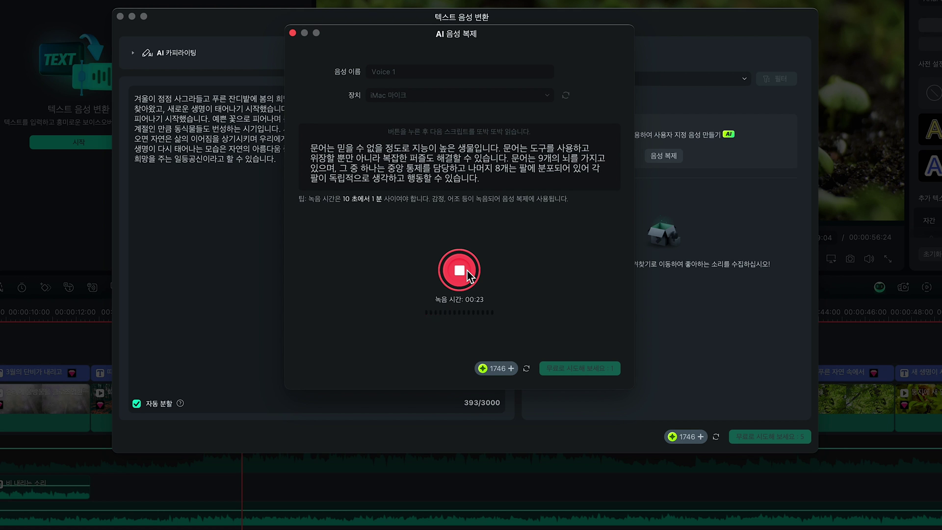
pyautogui.click(468, 274)
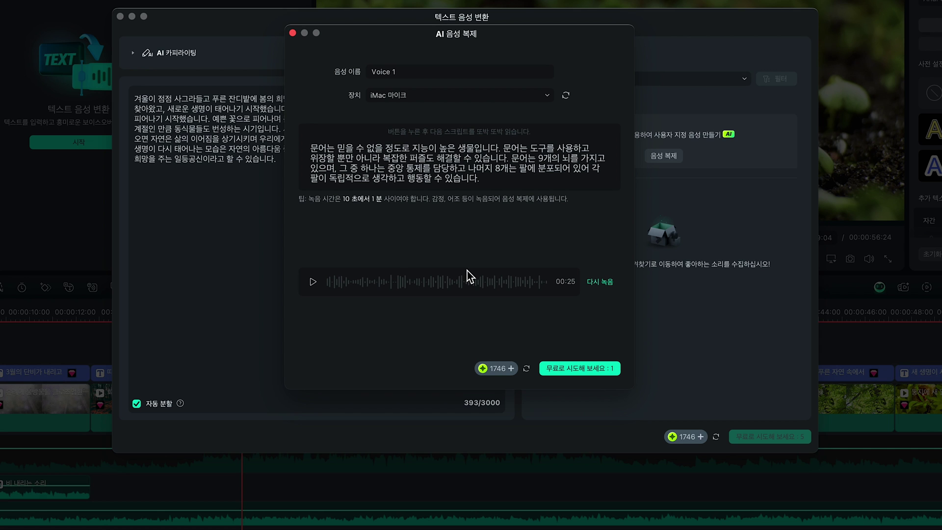
pyautogui.click(317, 285)
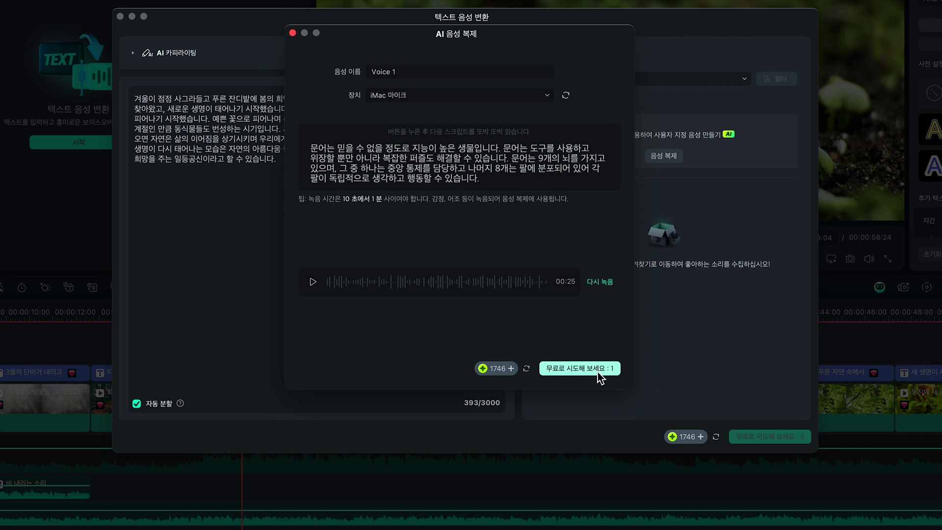
# Create the cloned voice from the recorded sample and generate the script's narration with Voice 1.
pyautogui.click(575, 368)
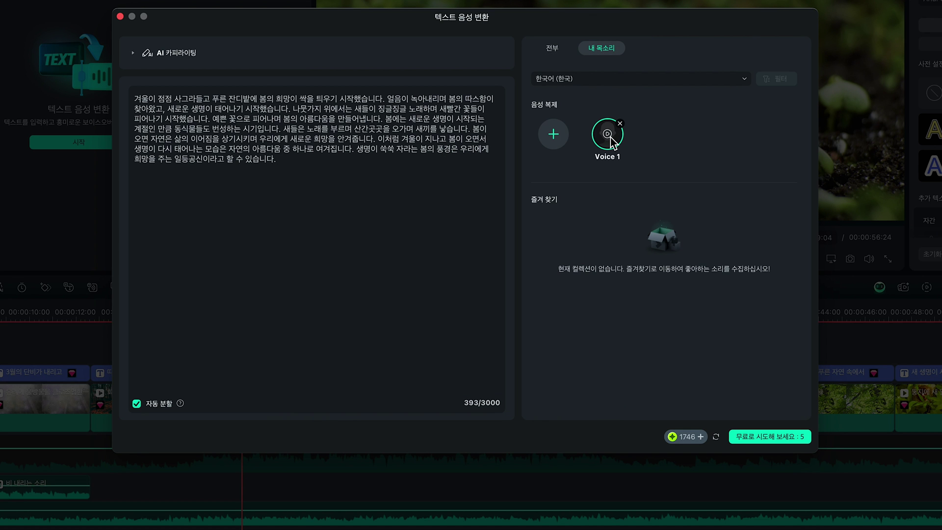
pyautogui.click(609, 135)
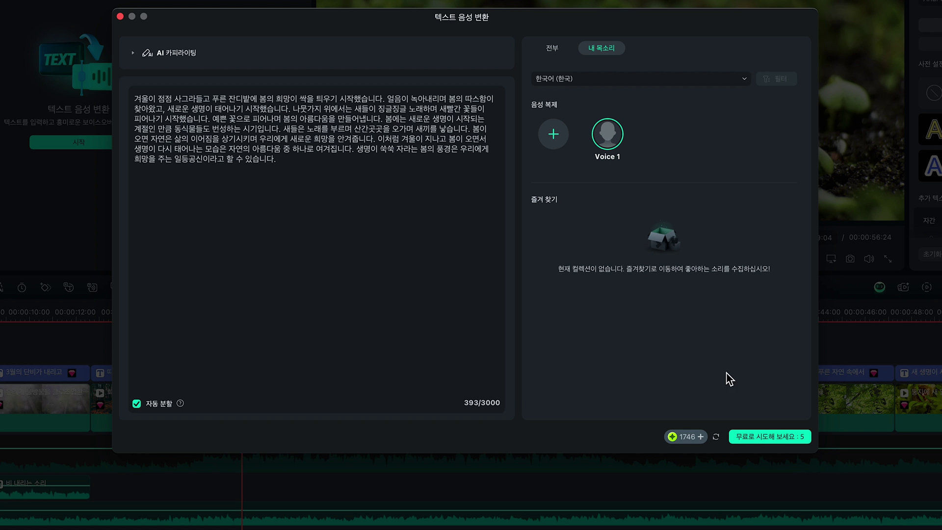
pyautogui.click(759, 438)
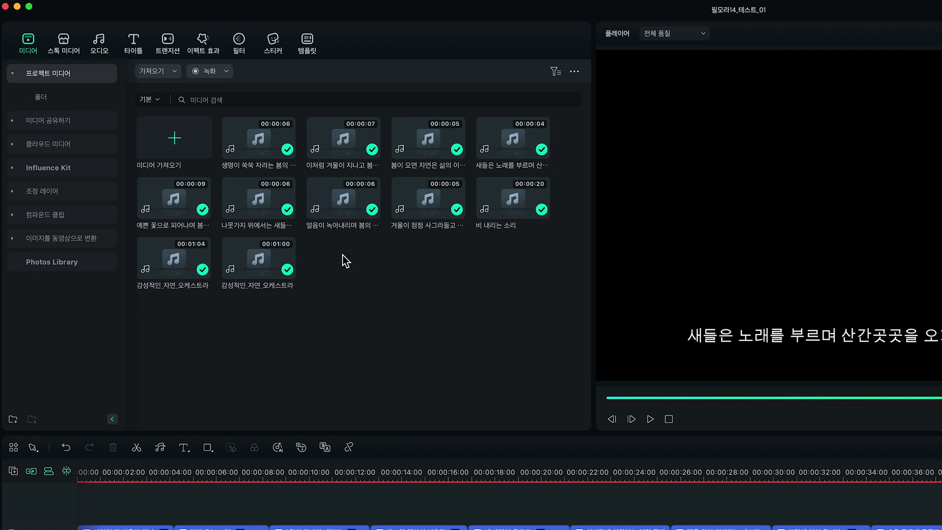
# Place the 겨울이 점점 사그라들고 narration clip on the second audio track after 비 내리는 소리 and play that section.
pyautogui.moveTo(420, 205); pyautogui.dragTo(416, 529)
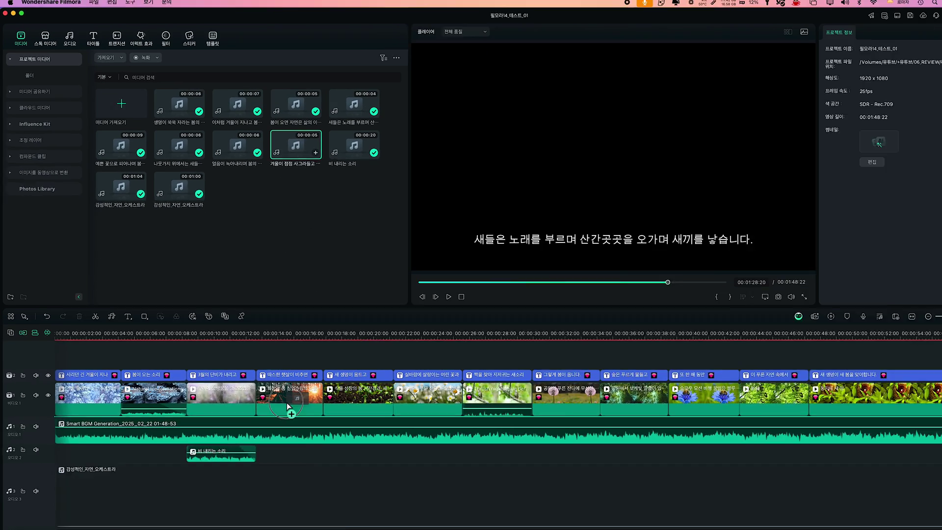
pyautogui.moveTo(288, 407); pyautogui.dragTo(293, 444)
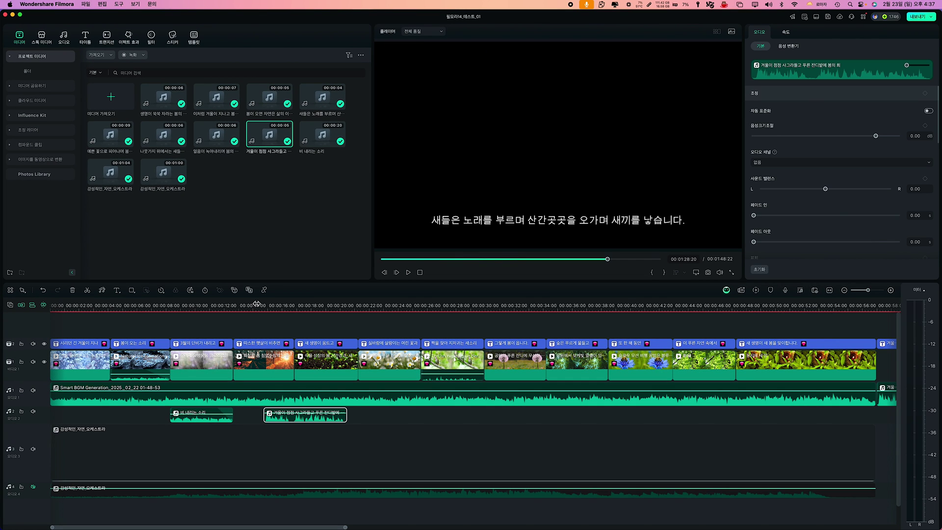
pyautogui.click(256, 304)
pyautogui.press('space')
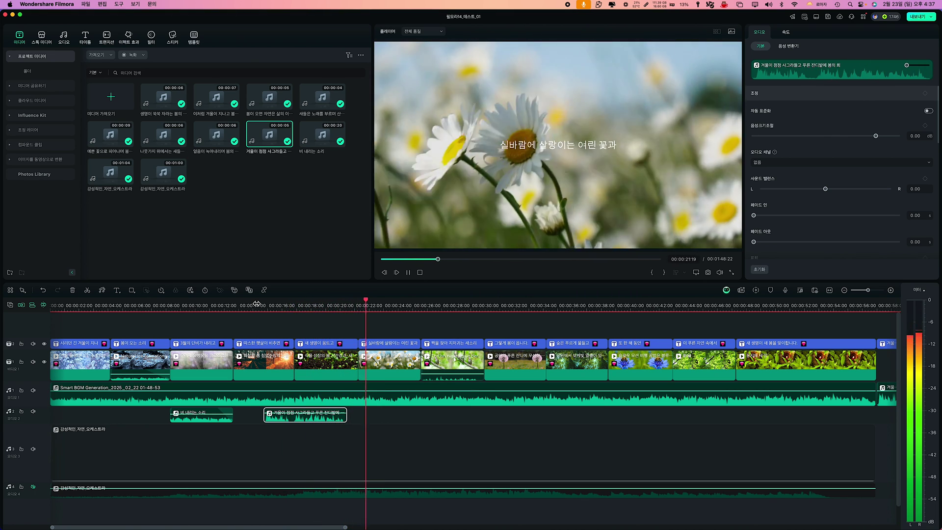
pyautogui.press('space')
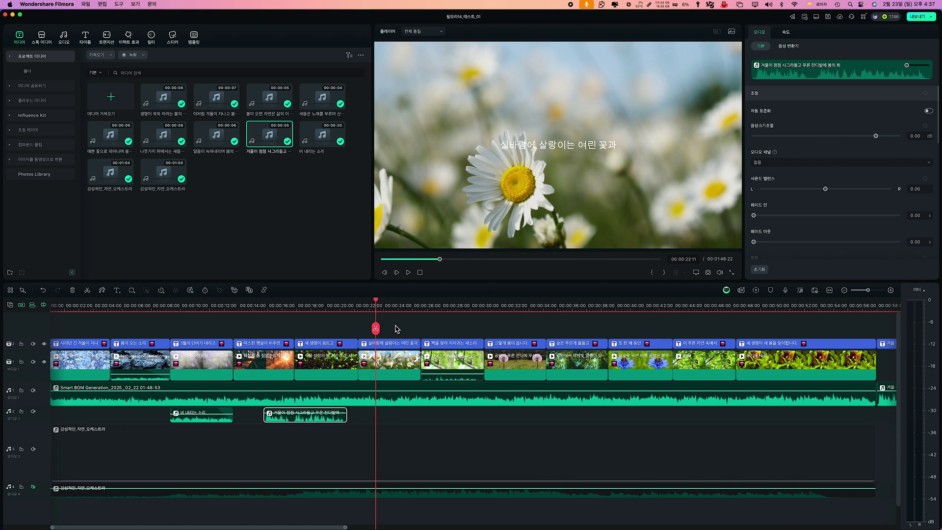
# Play the generated narration and its subtitles from 00:00:56:24, where the video clips end.
pyautogui.hscroll(15, 388, 327)
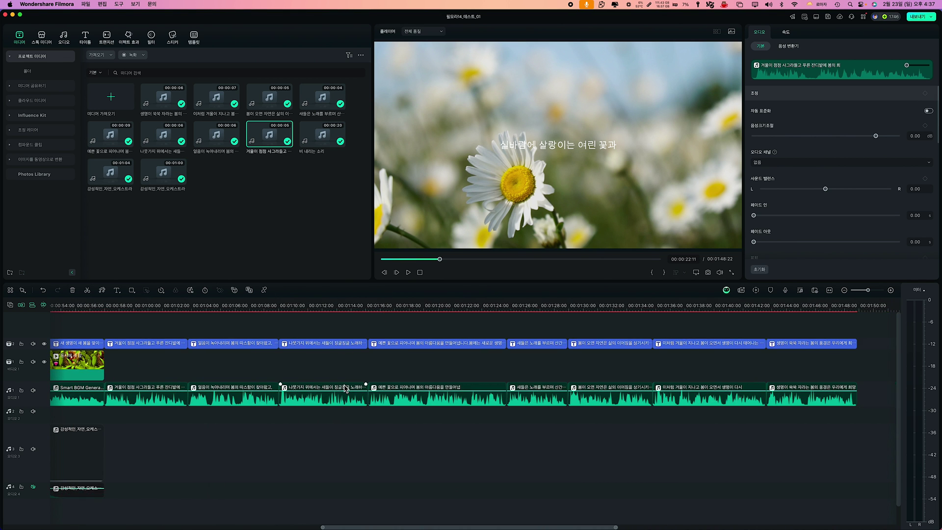
pyautogui.click(103, 305)
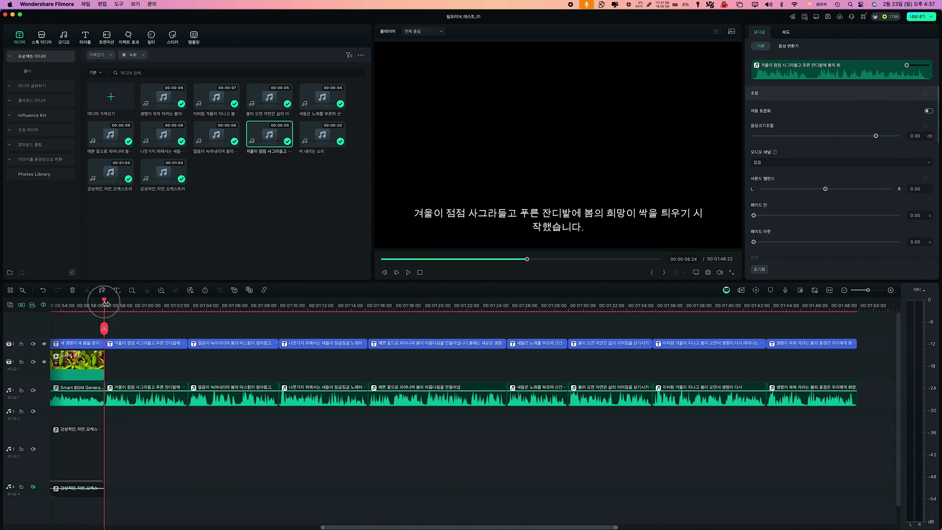
pyautogui.press('space')
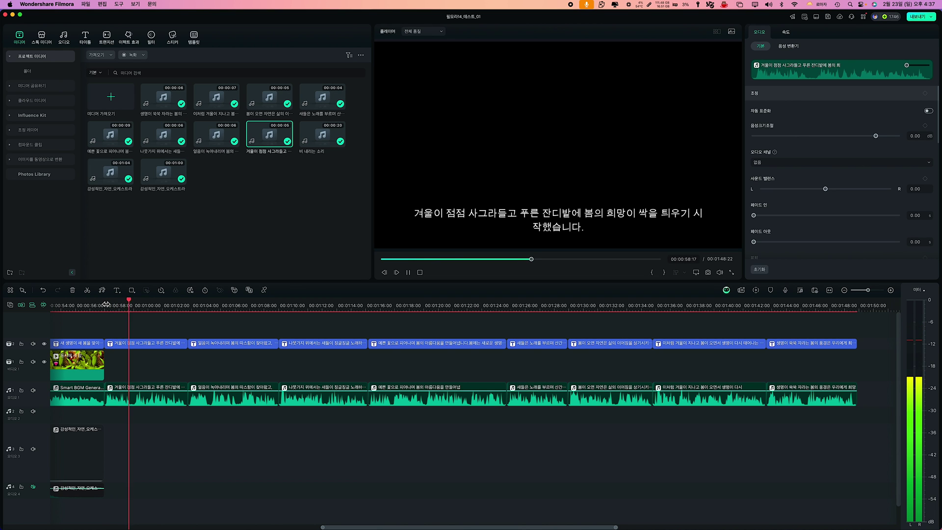